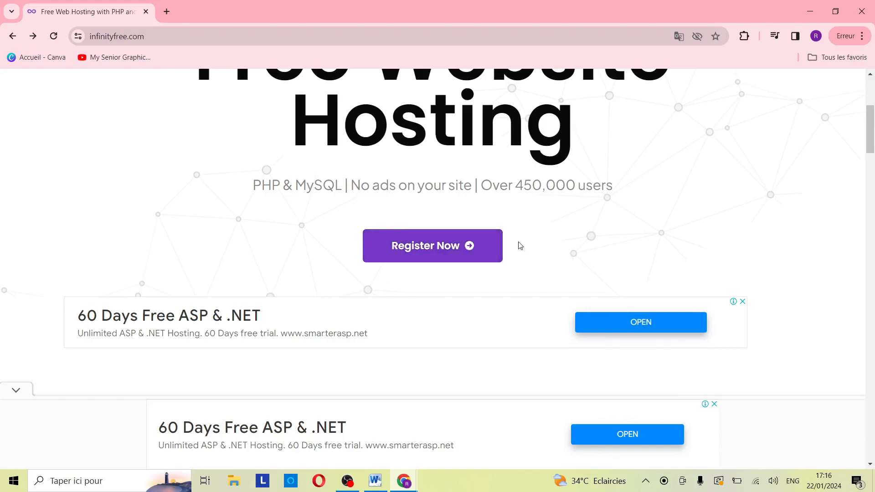
Browse the InfinityFree home page, then bring up the Register sign-up form
scroll(517, 226, "down", 5)
scroll(516, 227, "up", 10)
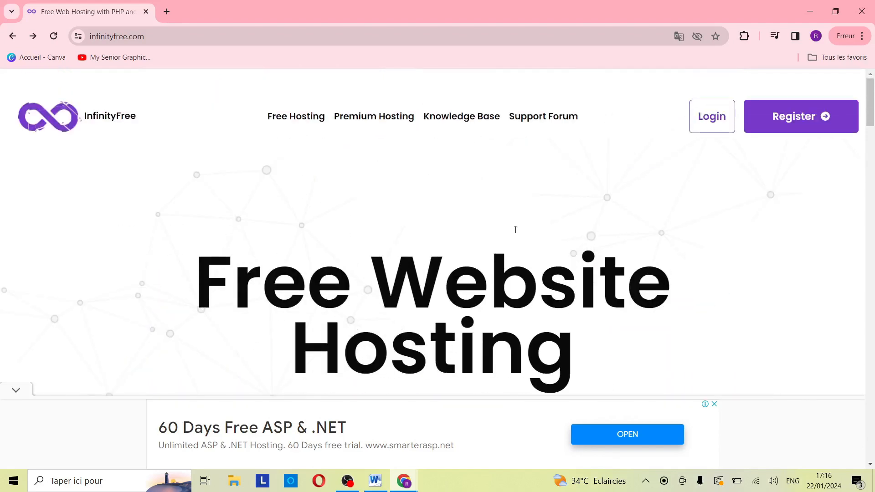
scroll(515, 230, "down", 3)
scroll(537, 235, "down", 3)
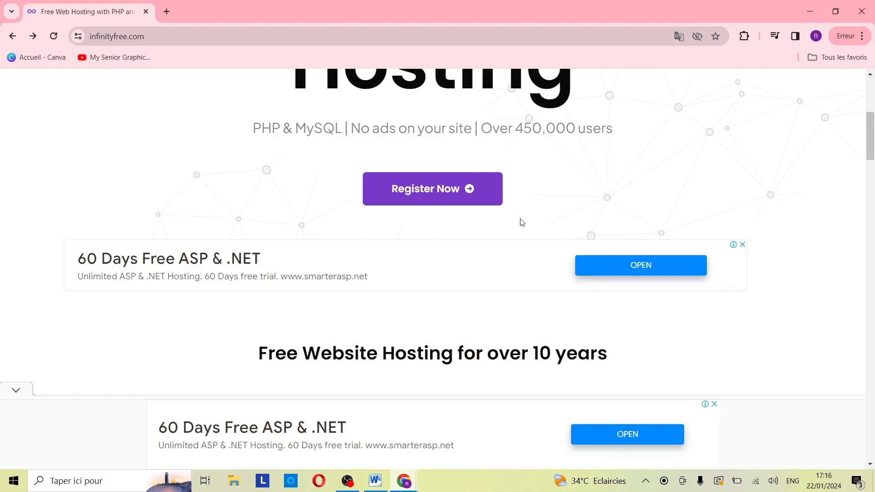
scroll(523, 222, "down", 7)
scroll(463, 230, "up", 3)
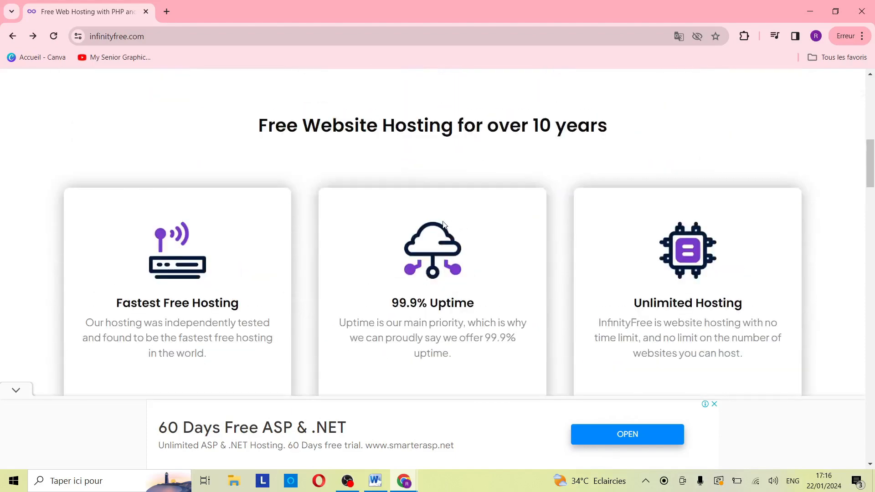
scroll(474, 227, "up", 3)
scroll(473, 228, "down", 5)
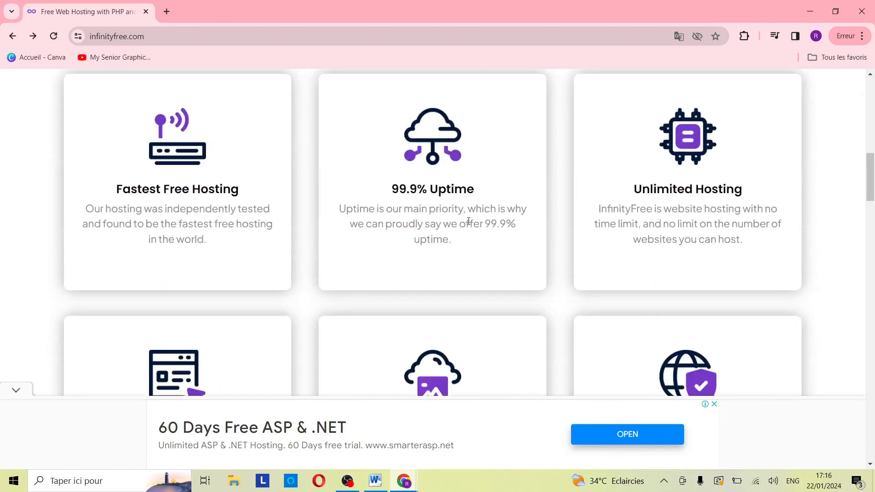
scroll(479, 223, "down", 5)
scroll(561, 225, "up", 15)
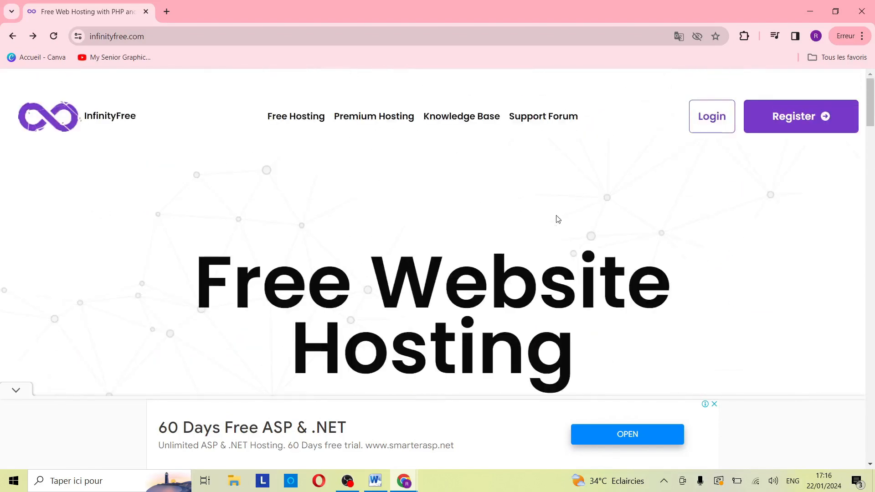
scroll(470, 189, "down", 3)
scroll(470, 189, "up", 3)
left_click(806, 127)
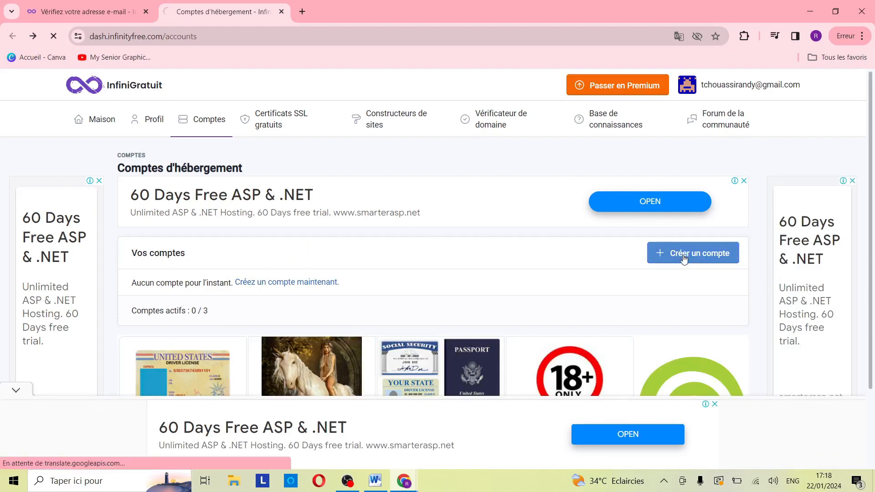
Scroll the plan cards to compare the free 0 $ plan with the premium plans
scroll(321, 290, "down", 3)
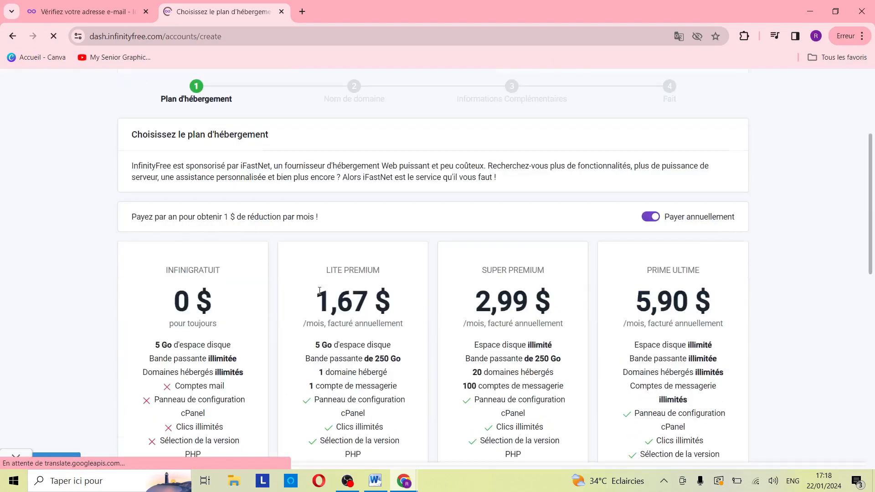
scroll(320, 290, "down", 3)
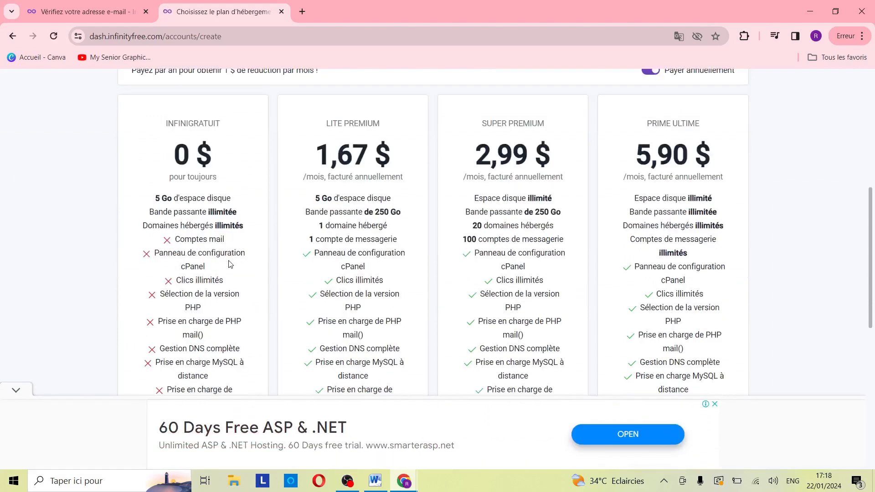
scroll(231, 264, "down", 4)
scroll(209, 238, "up", 2)
scroll(212, 251, "down", 2)
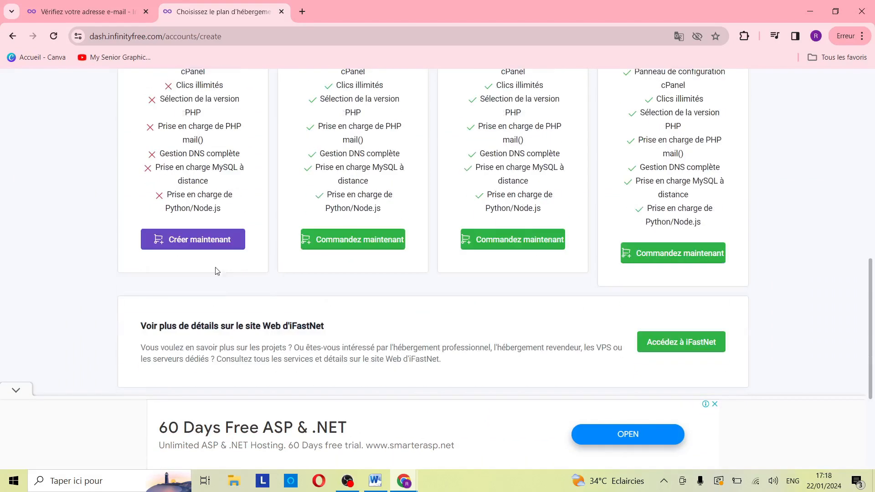
scroll(195, 240, "up", 3)
scroll(204, 246, "down", 4)
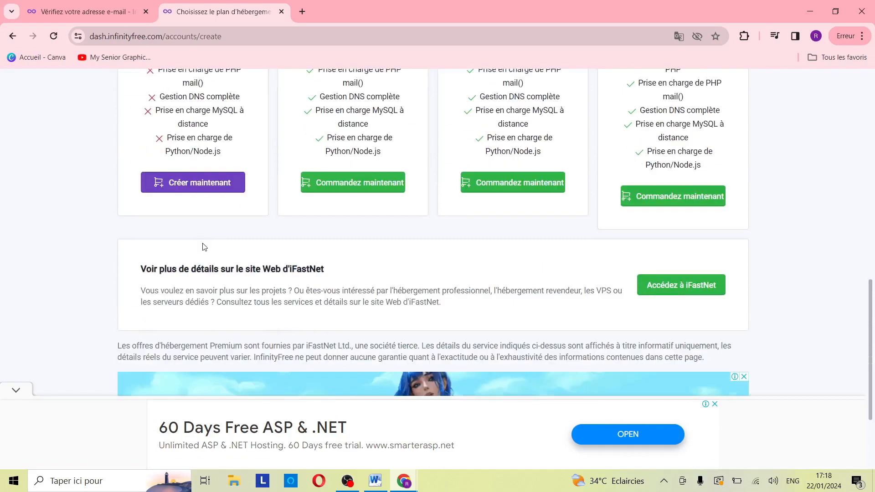
Pick the free plan, claim subdomain rabndty.000.pe after checking availability, and finish creating the account
left_click(227, 193)
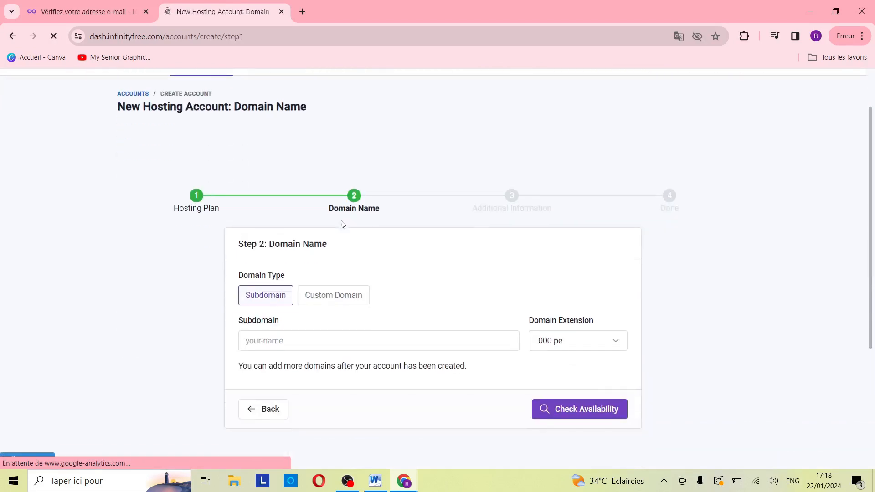
scroll(342, 224, "down", 2)
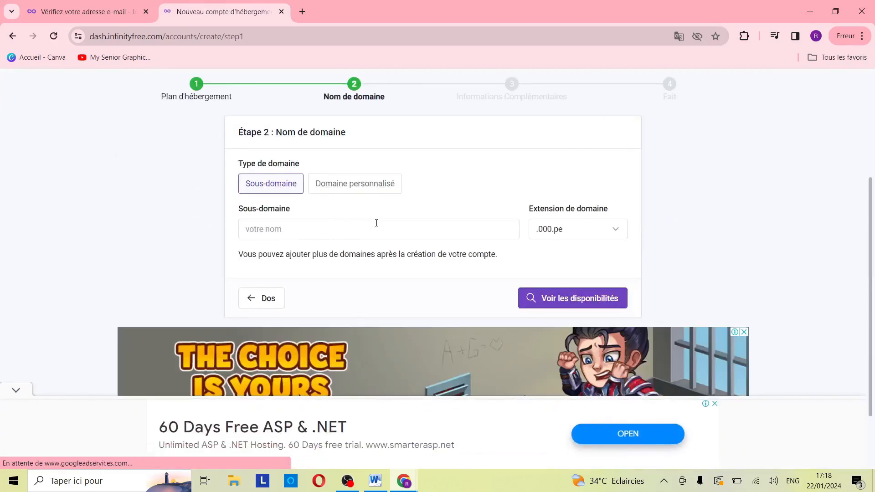
left_click(431, 229)
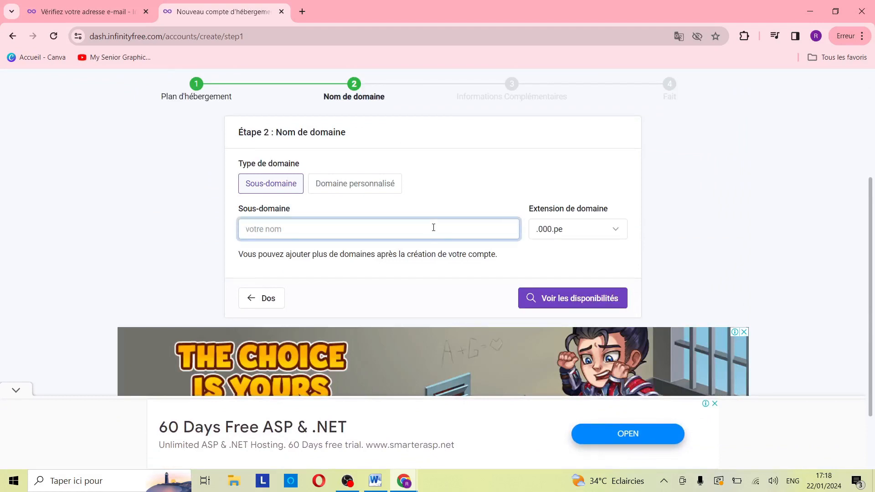
type("rabndty")
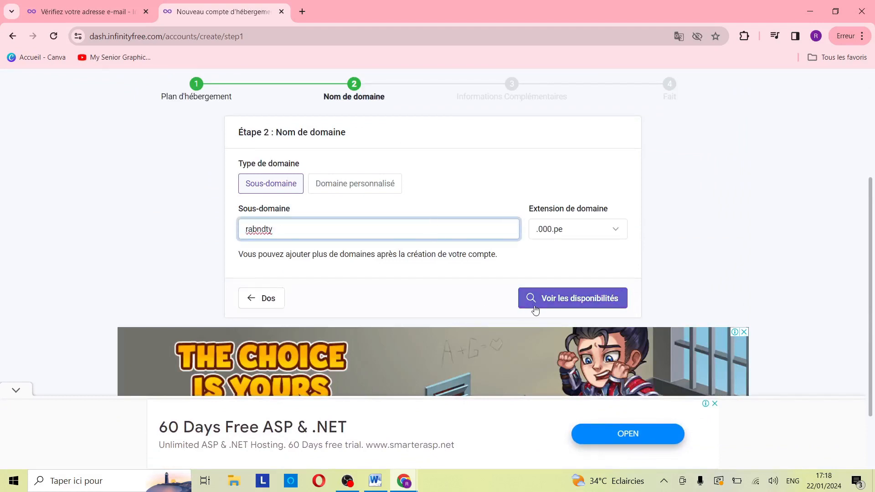
left_click(568, 299)
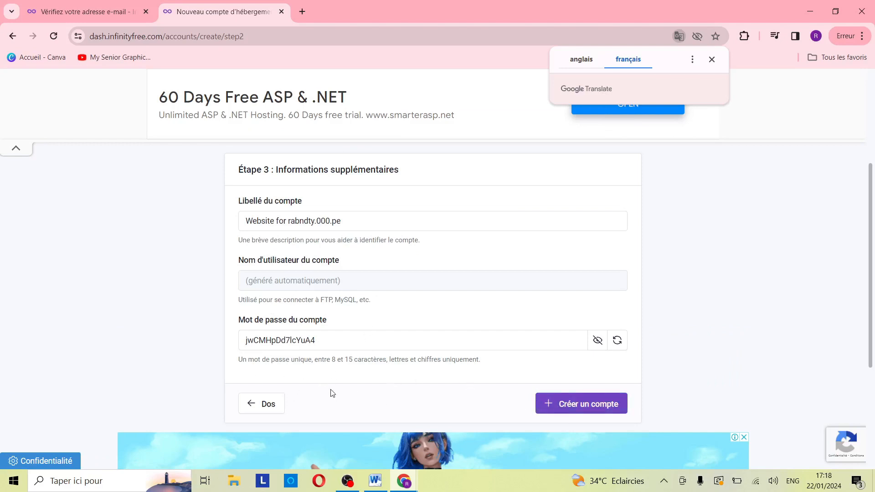
left_click(577, 411)
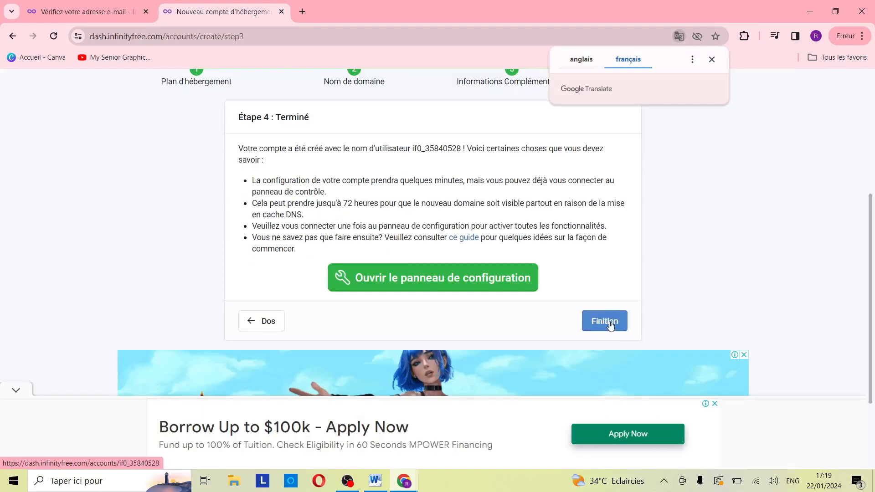
left_click(606, 327)
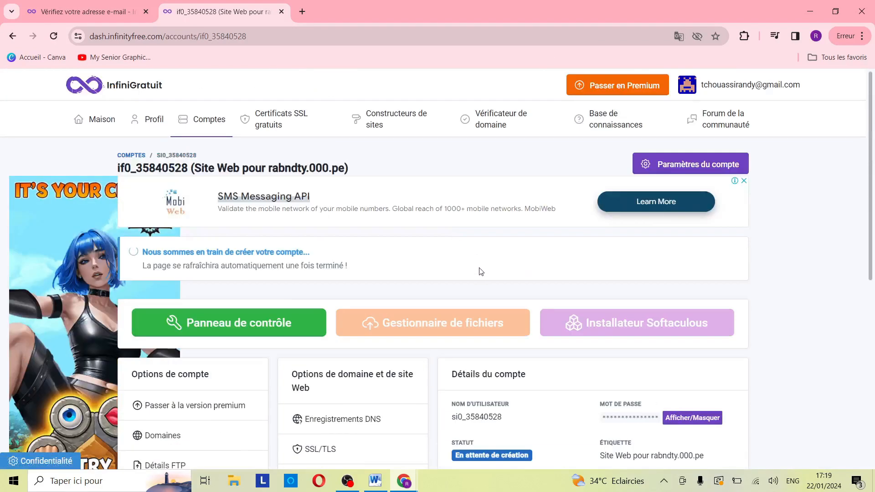
Wait for rabndty.000.pe to become Actif, then launch its Panneau de contrôle
scroll(481, 273, "down", 9)
scroll(470, 246, "up", 7)
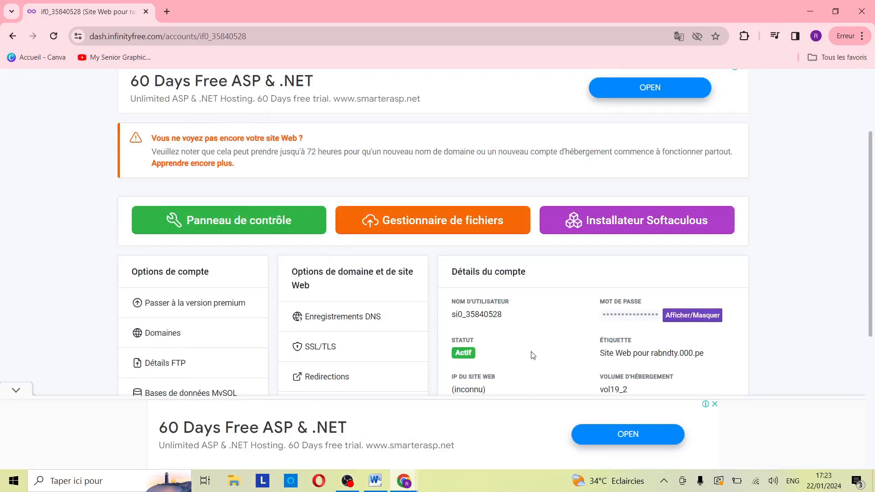
scroll(227, 332, "up", 3)
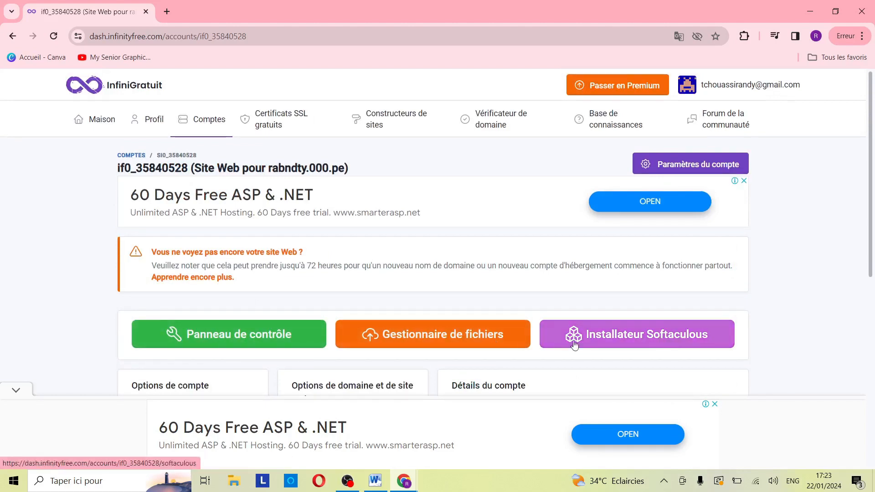
scroll(625, 344, "down", 1)
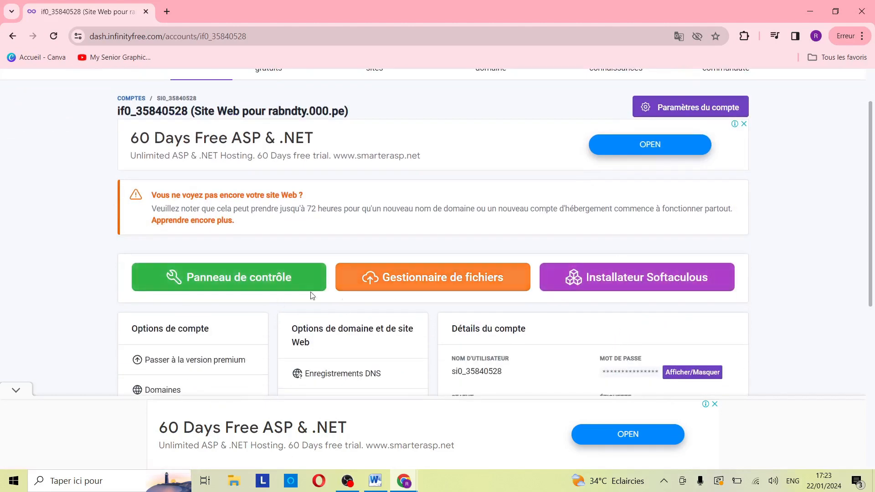
left_click(248, 281)
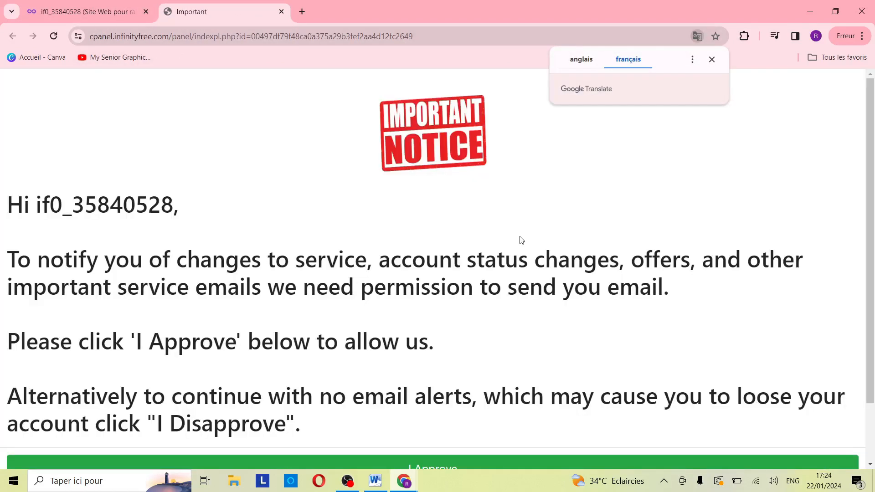
Approve the host's service e-mail notice, then go to Bases de données MySQL
scroll(506, 253, "down", 3)
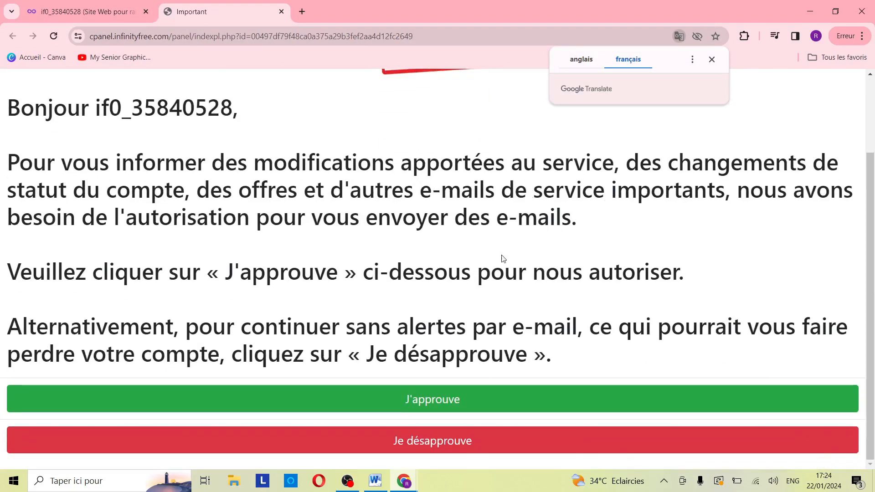
left_click(446, 403)
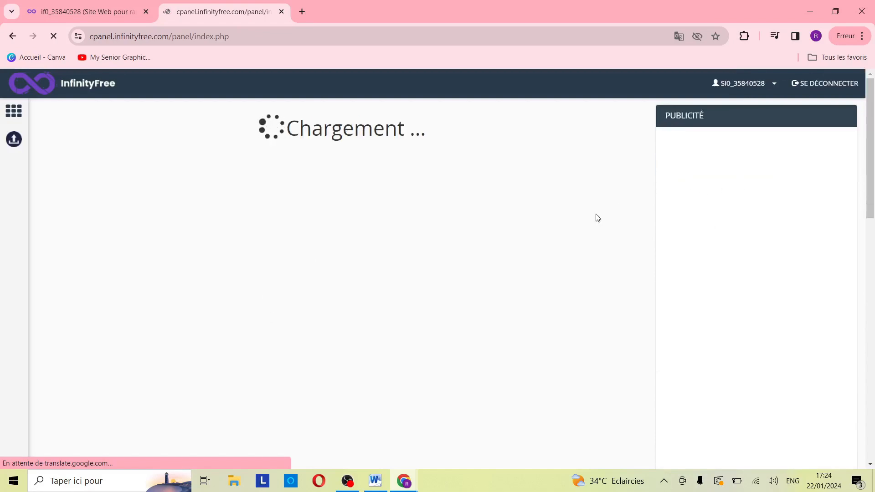
scroll(390, 210, "down", 5)
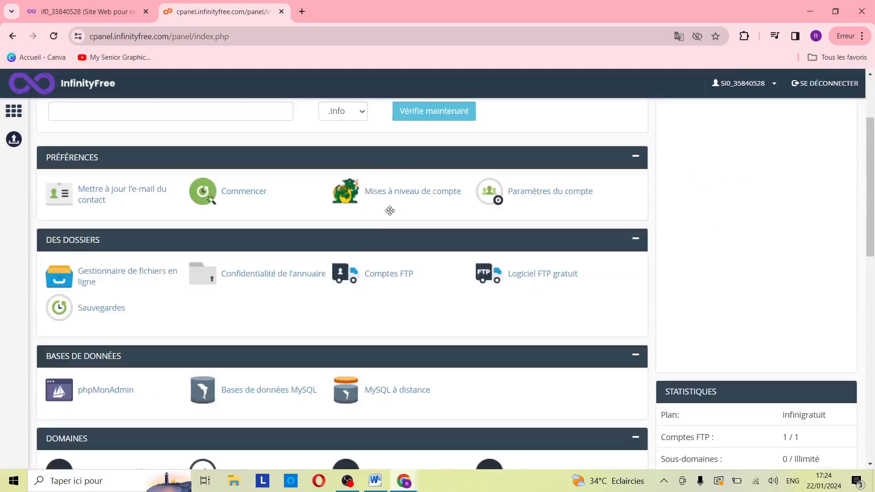
scroll(319, 200, "up", 5)
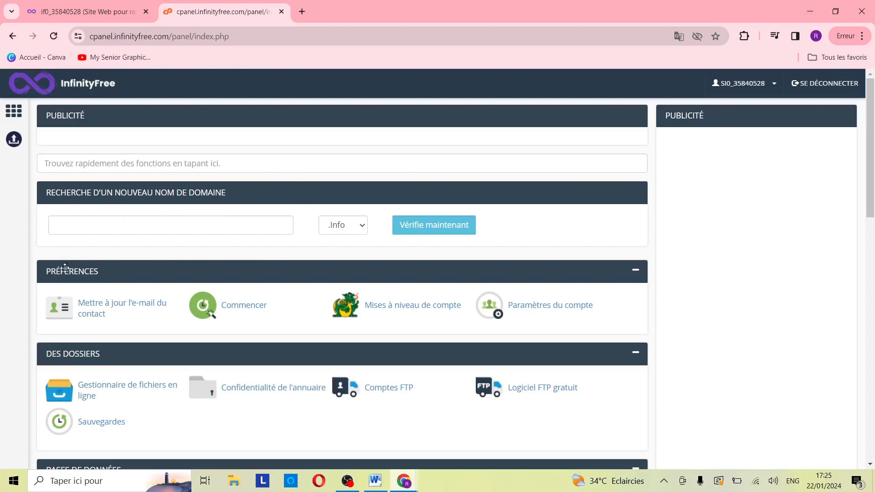
scroll(116, 235, "down", 3)
scroll(97, 359, "down", 3)
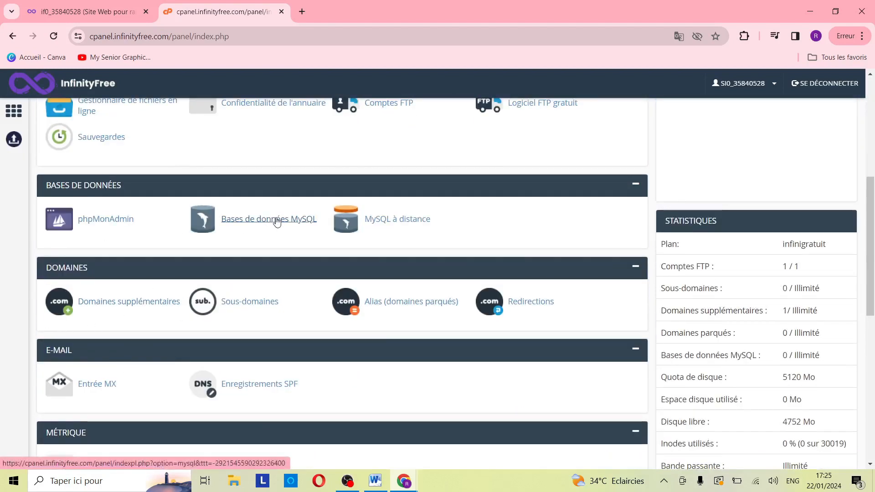
left_click(268, 219)
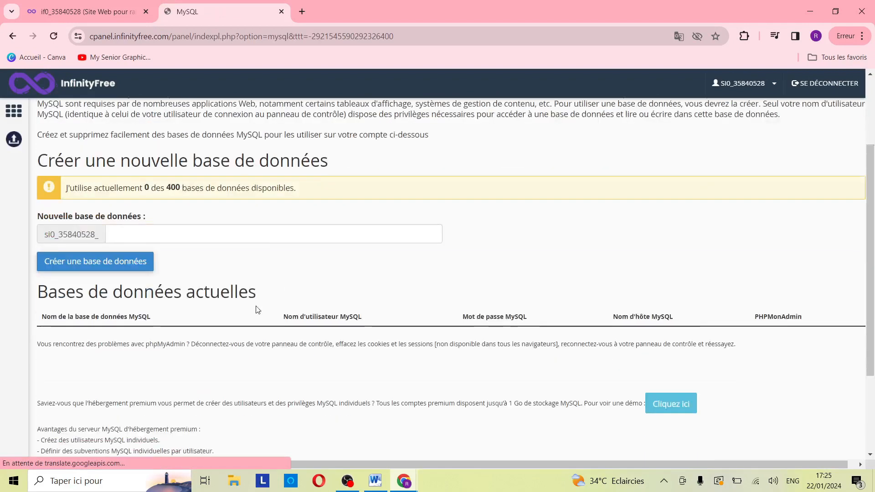
Try creating a database with an empty name, leaving 0 of 400 databases used
left_click(210, 230)
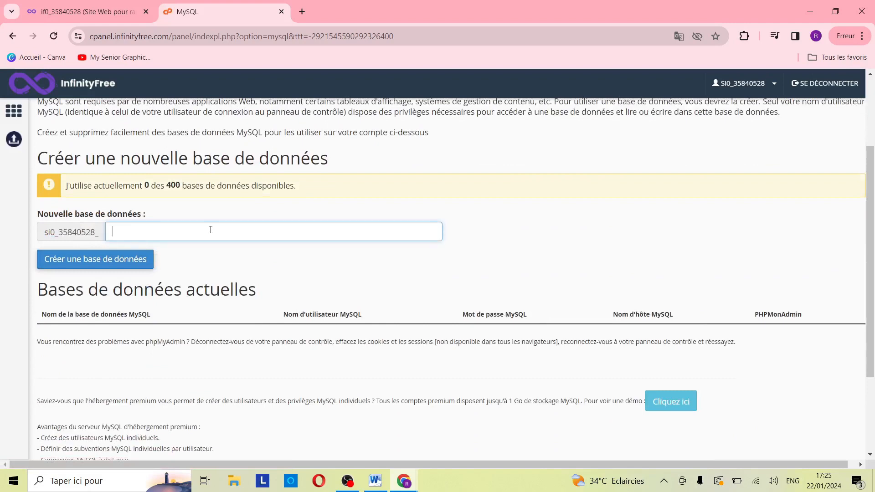
left_click(144, 260)
scroll(319, 319, "down", 3)
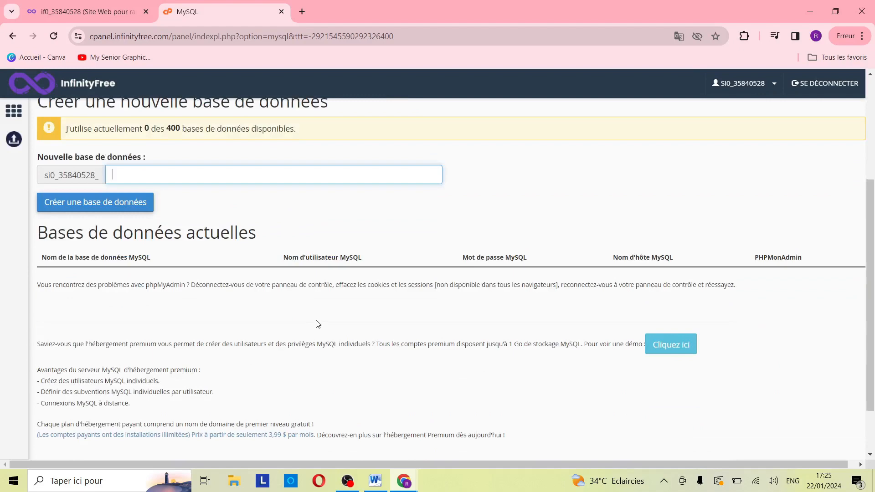
scroll(318, 323, "up", 3)
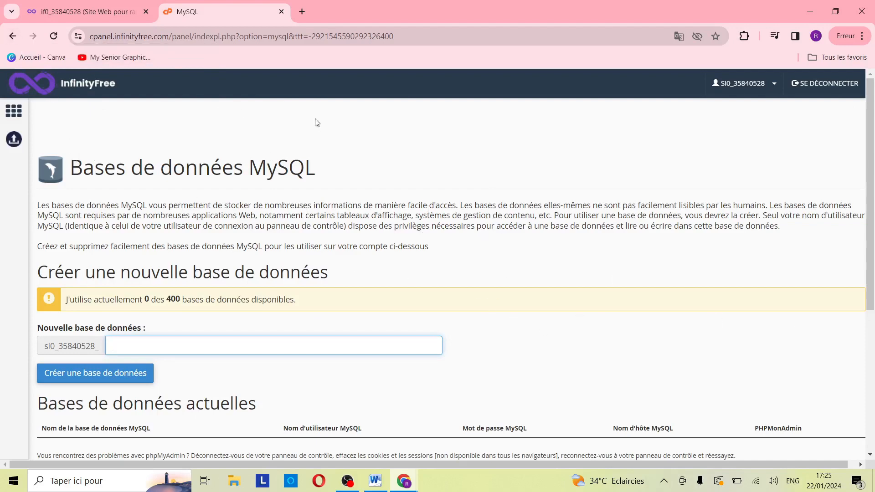
Return to the account dashboard and launch the Installateur Softaculous
left_click(70, 9)
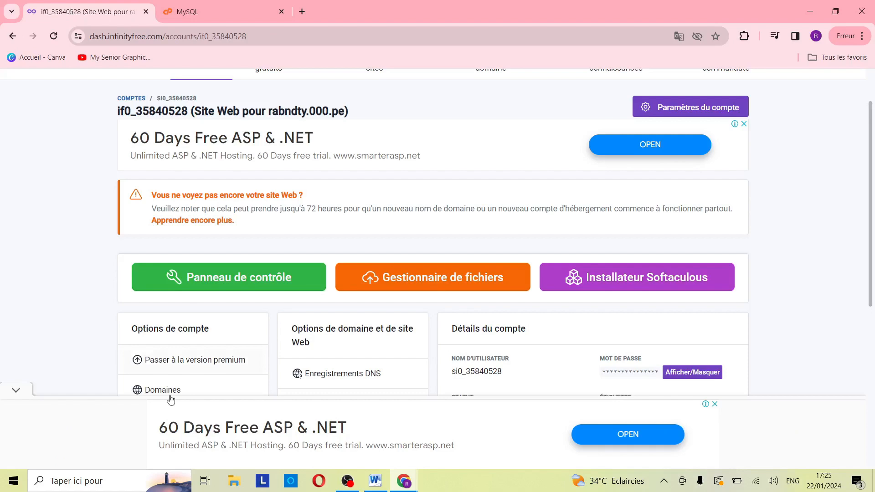
left_click(231, 285)
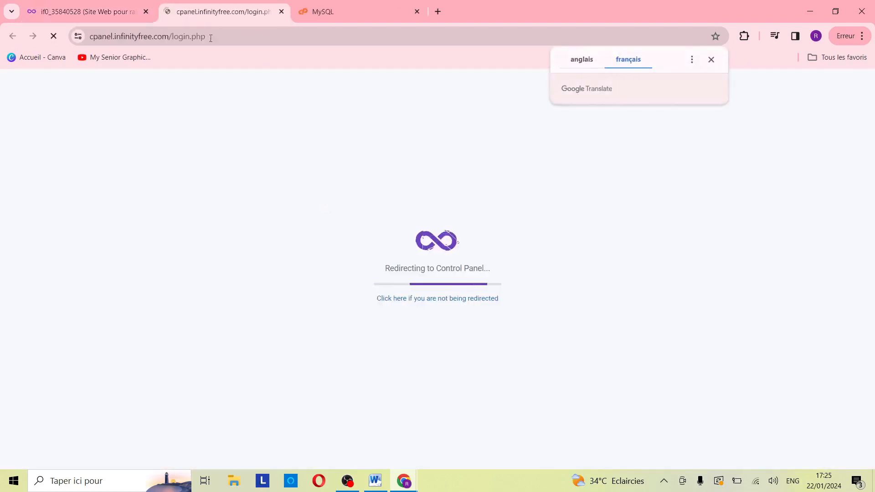
left_click(117, 4)
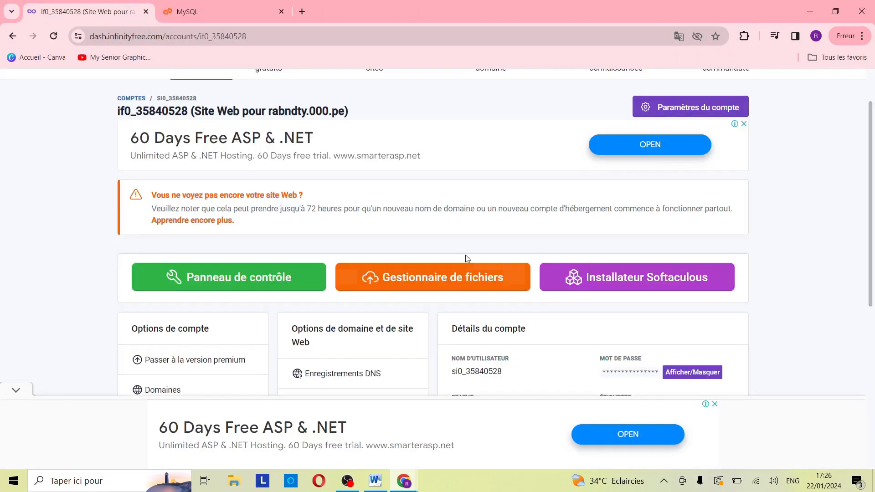
scroll(422, 225, "up", 2)
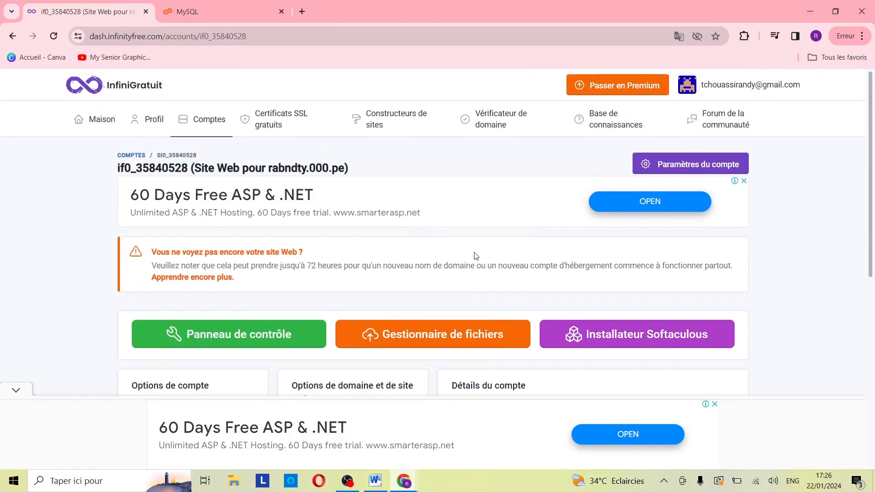
scroll(470, 250, "down", 2)
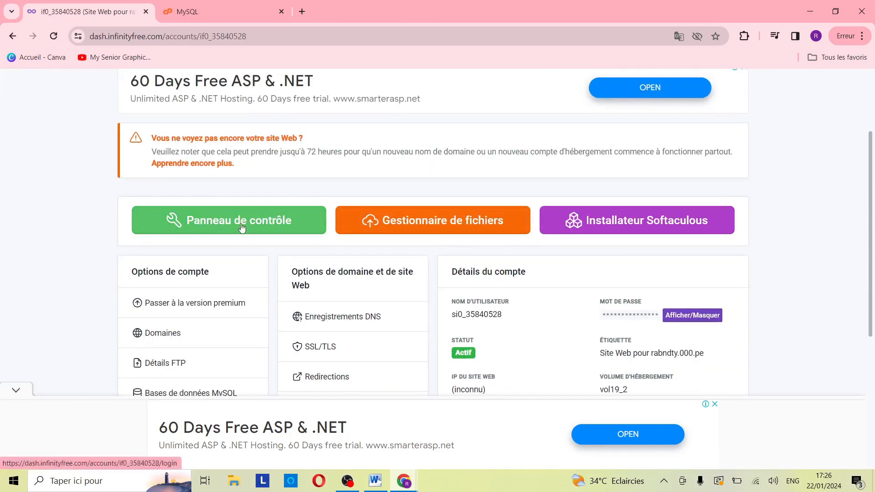
left_click(647, 222)
Scroll through Softaculous's 'Meilleurs scripts' list, WordPress to WHMCS, and back to the top
scroll(465, 213, "down", 4)
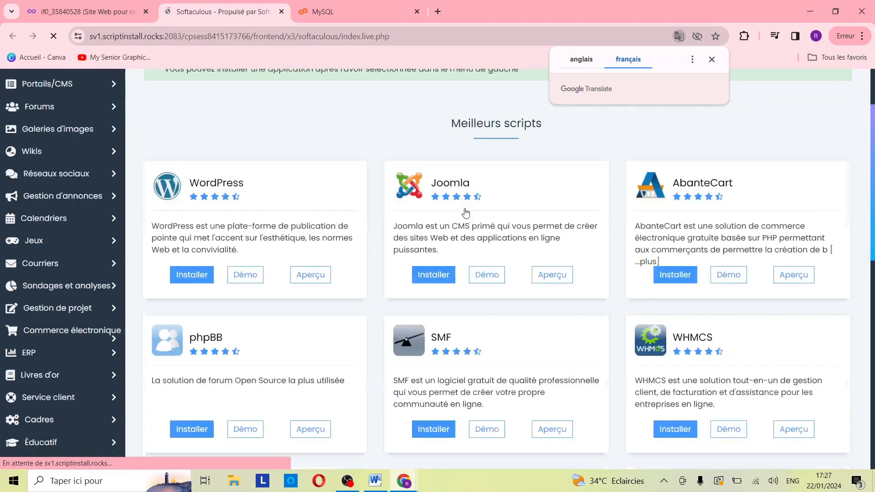
scroll(465, 214, "up", 2)
scroll(465, 216, "down", 2)
scroll(465, 221, "up", 2)
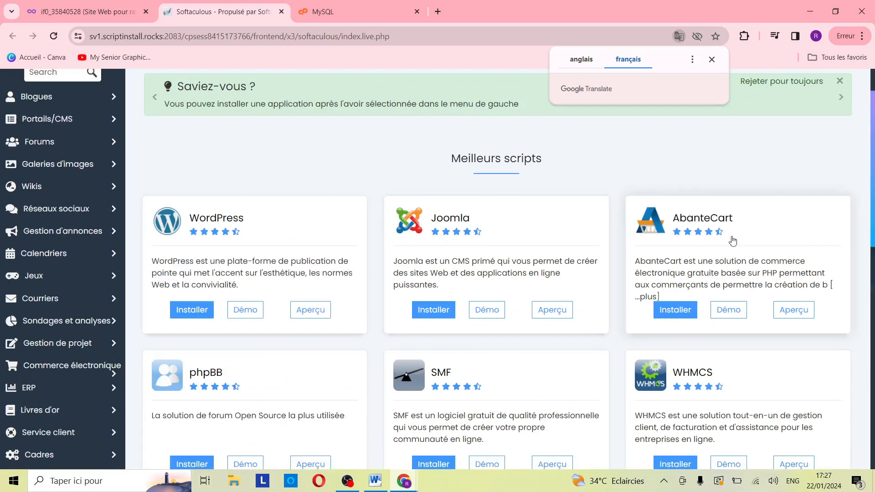
scroll(414, 375, "down", 2)
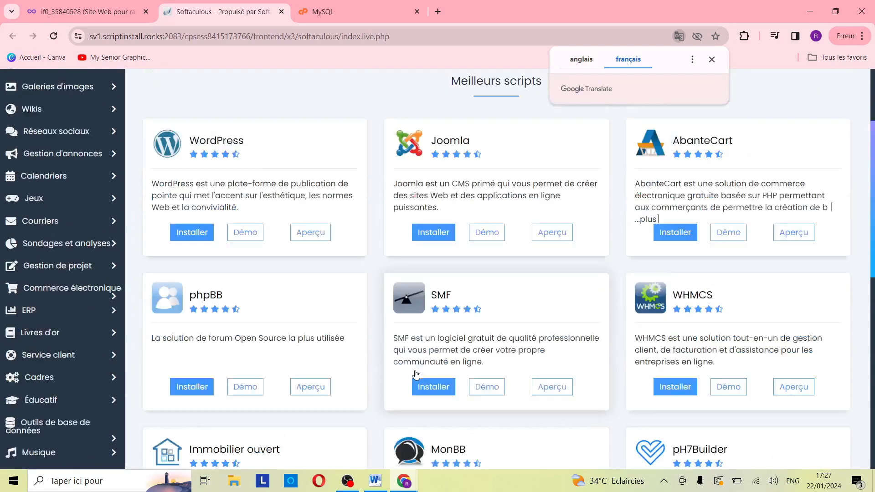
scroll(416, 373, "up", 2)
scroll(499, 306, "down", 1)
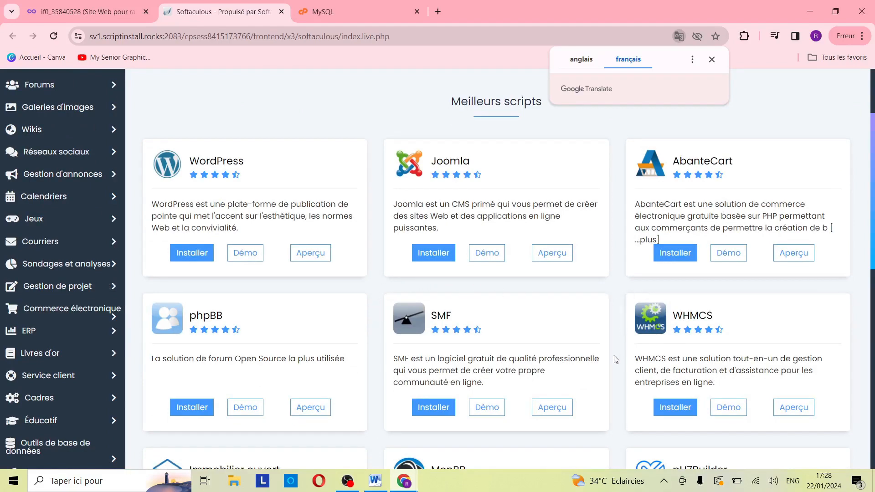
scroll(615, 360, "down", 3)
scroll(600, 353, "up", 5)
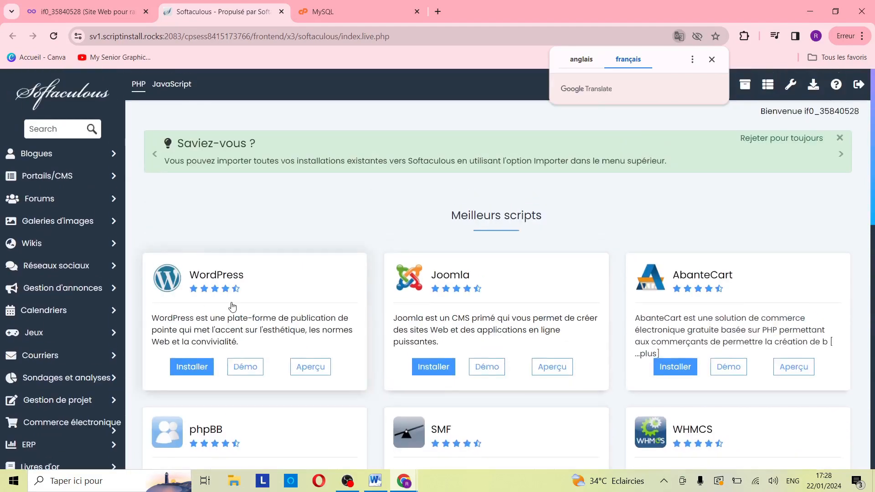
Go to the WordPress script page and start a new installation via Installer maintenant
left_click(228, 277)
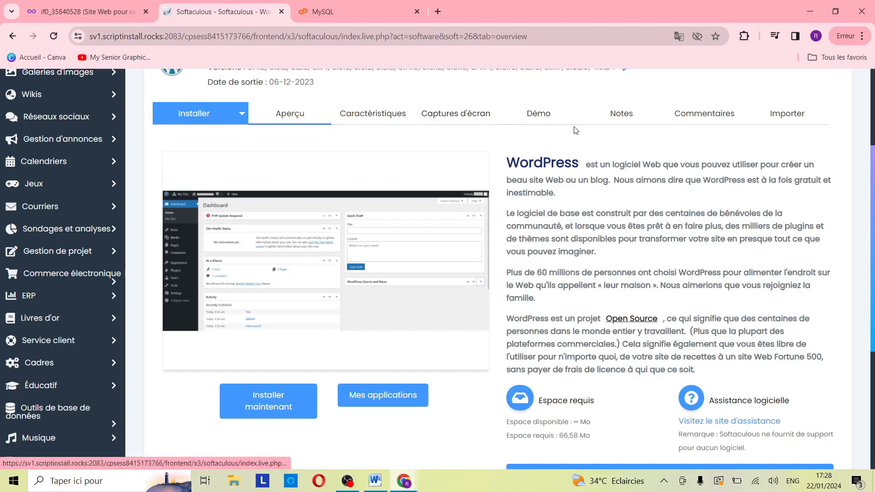
scroll(301, 276, "down", 1)
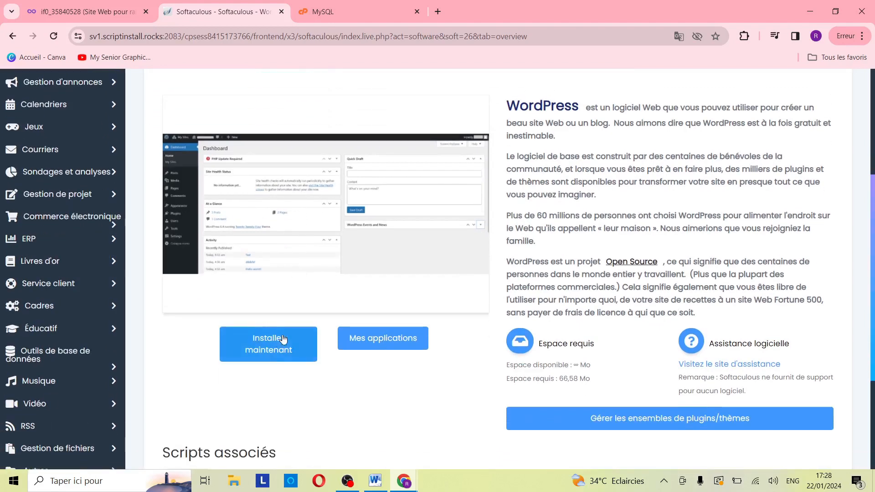
left_click(287, 351)
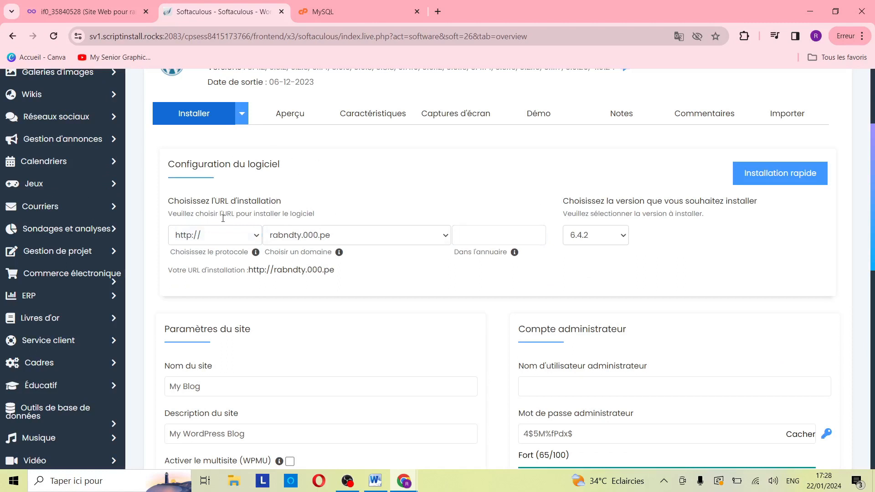
left_click(247, 236)
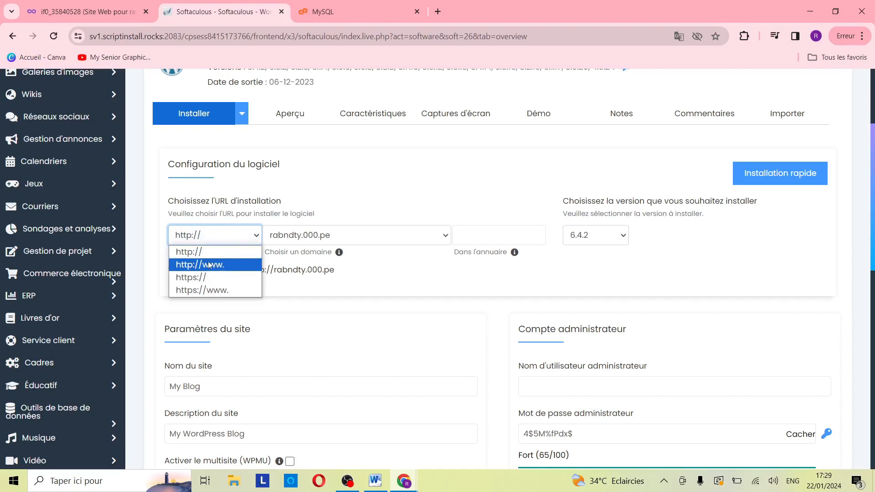
left_click(343, 201)
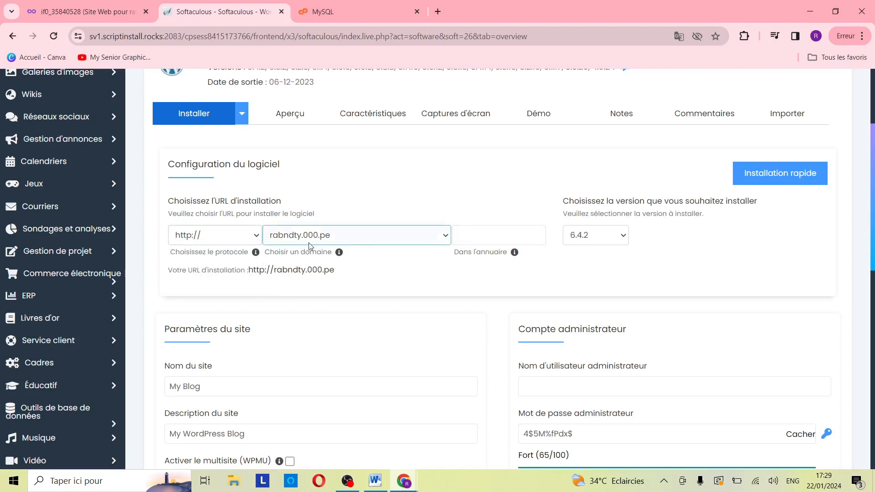
left_click(346, 239)
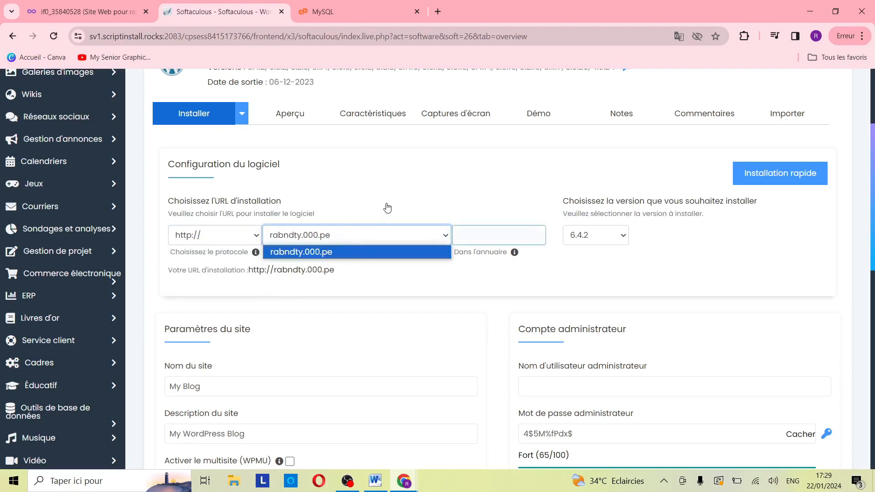
left_click(524, 240)
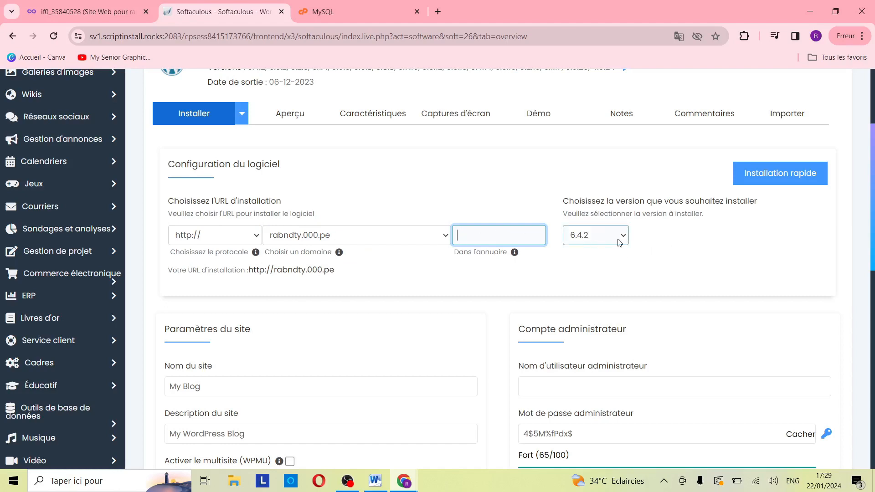
left_click(596, 235)
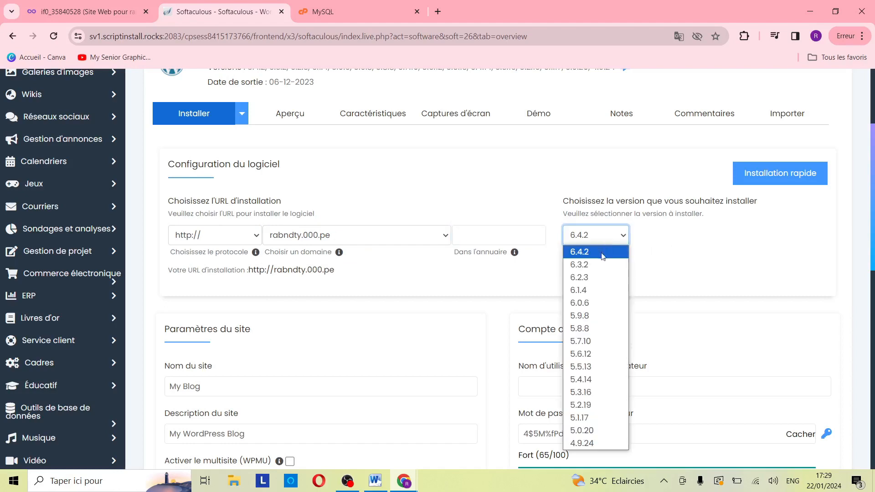
left_click(722, 273)
scroll(405, 315, "down", 4)
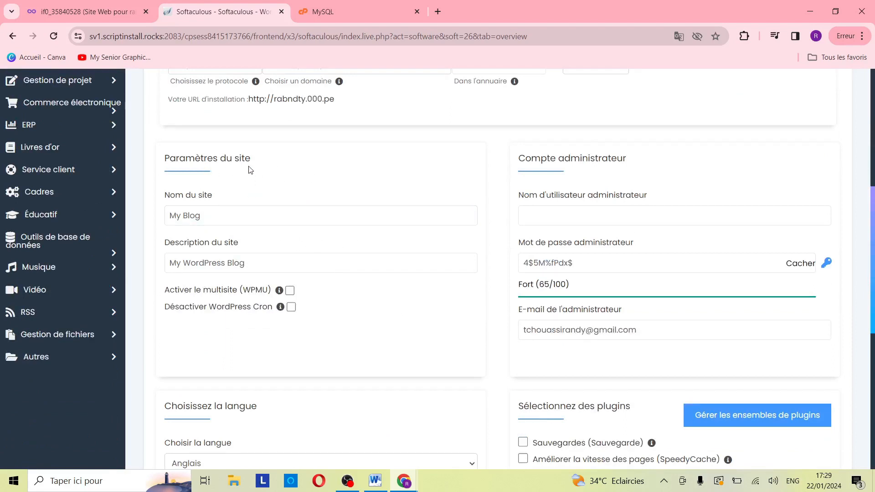
triple_click(269, 219)
type("j")
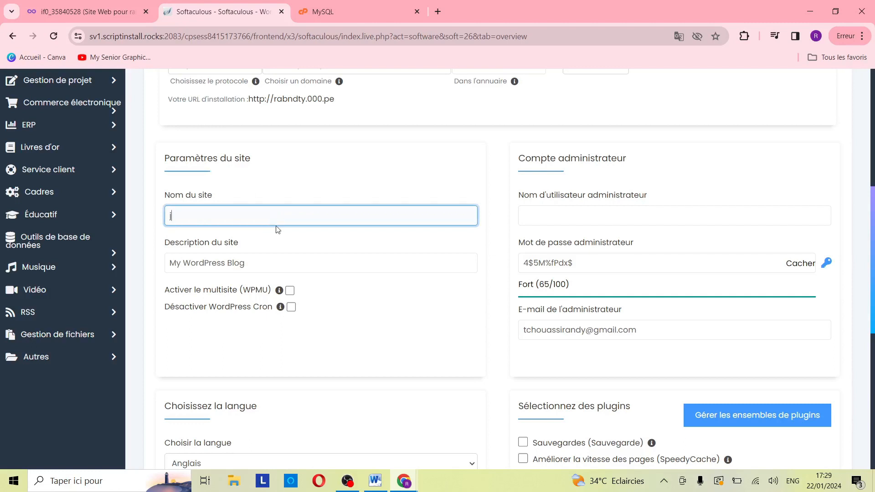
type("doe")
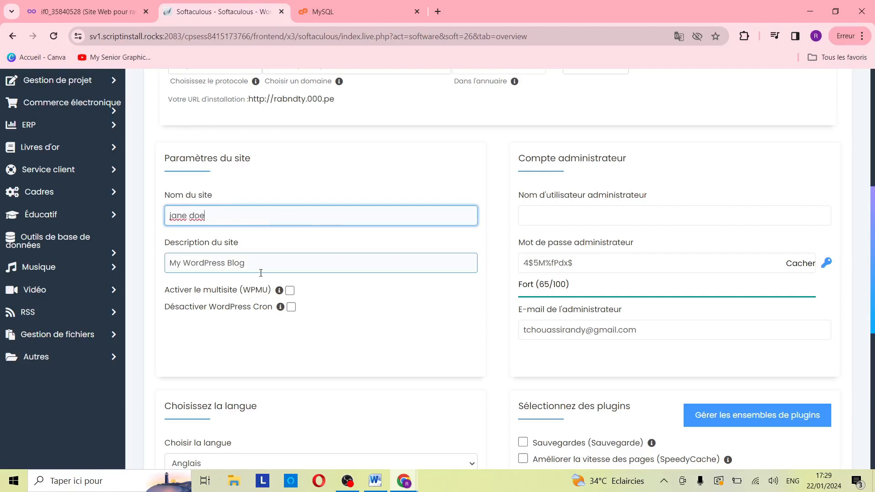
left_click(300, 264)
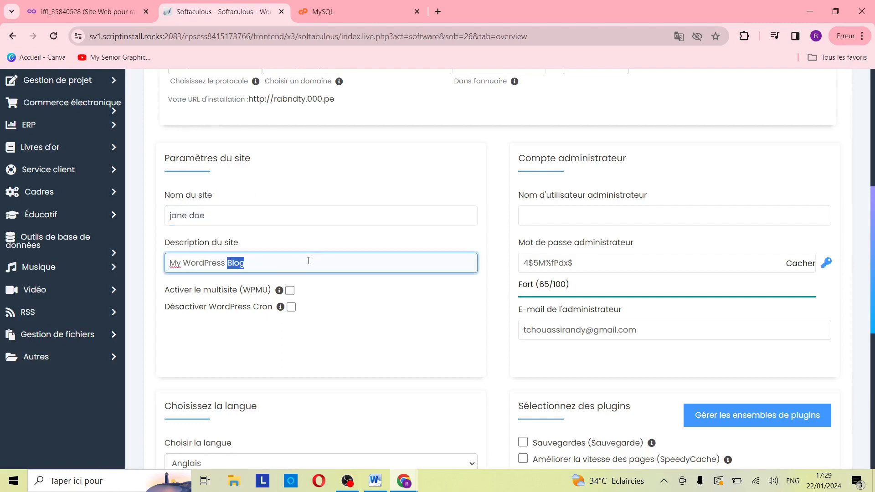
triple_click(308, 261)
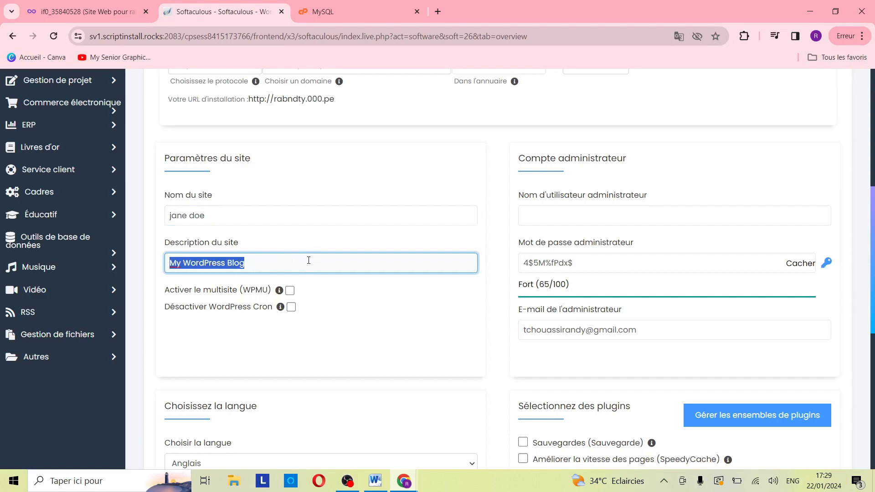
left_click(393, 328)
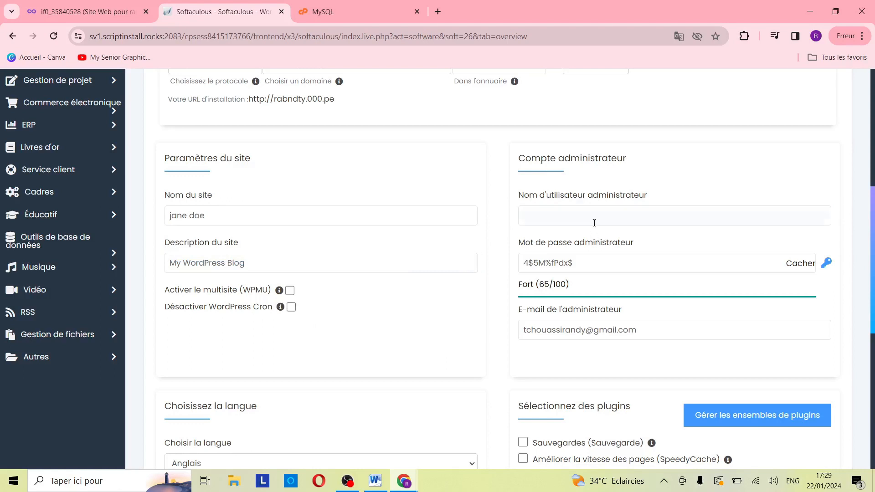
Enter a custom admin username and replace the generated password with your own, rated Fort (60/100)
left_click(609, 216)
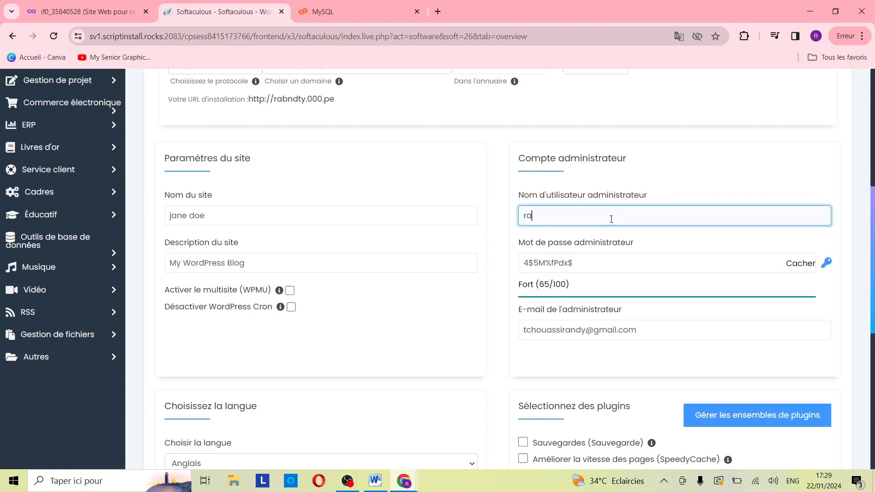
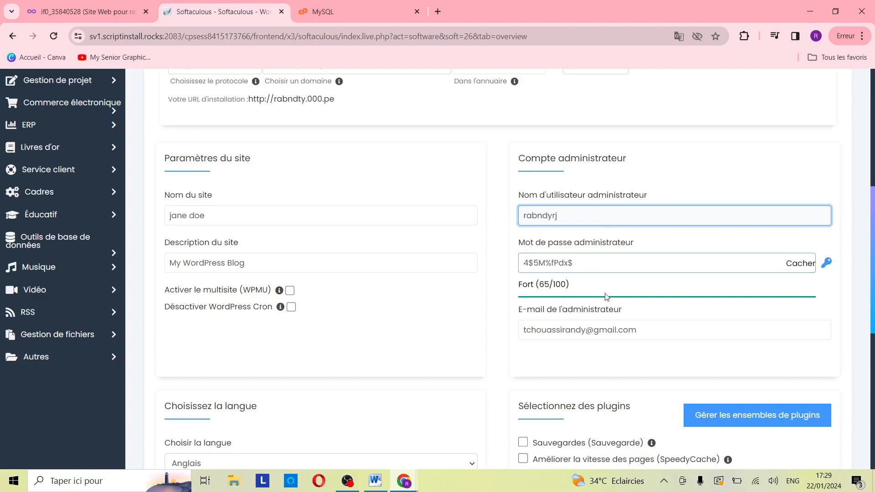
left_click(635, 267)
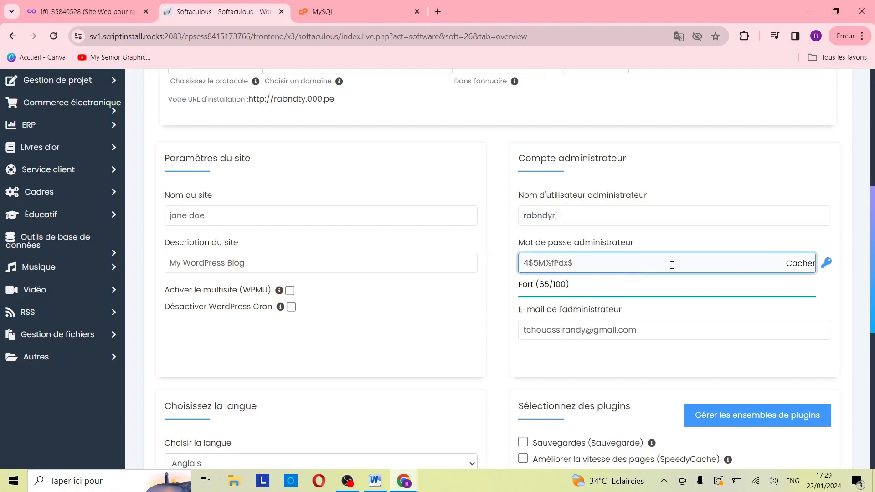
left_click(827, 263)
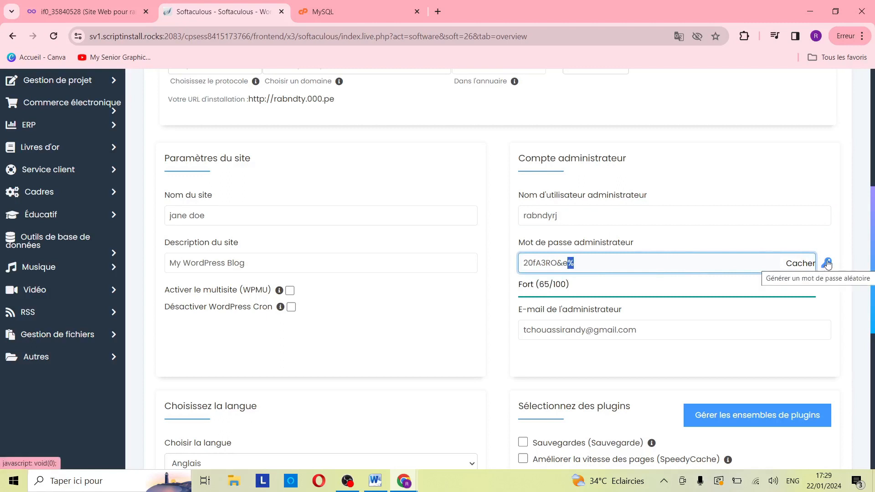
left_click(827, 264)
triple_click(647, 262)
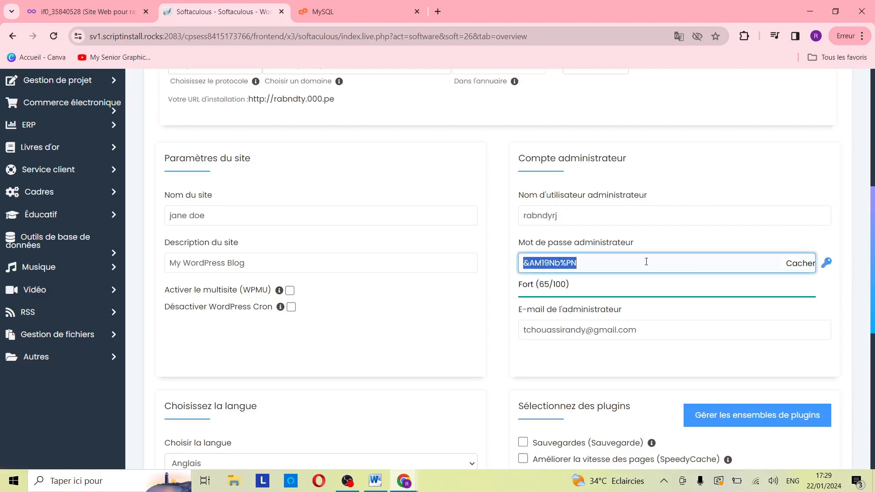
key("BackSpace")
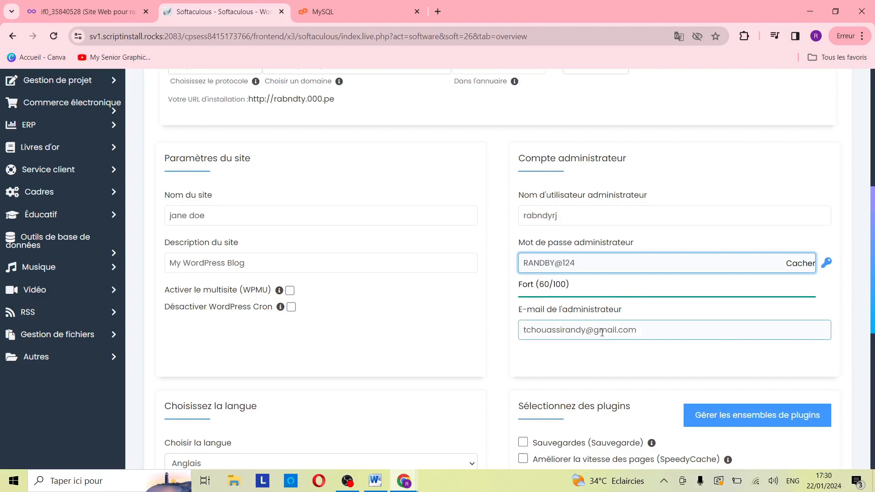
scroll(604, 332, "down", 6)
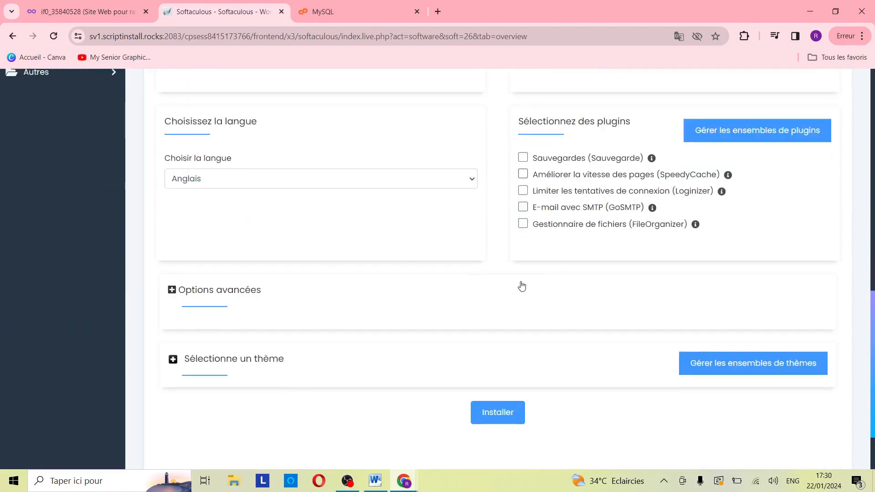
Set the install language to Français, collapse Options avancées and expand the theme section
left_click(368, 178)
scroll(317, 256, "down", 5)
scroll(320, 254, "up", 5)
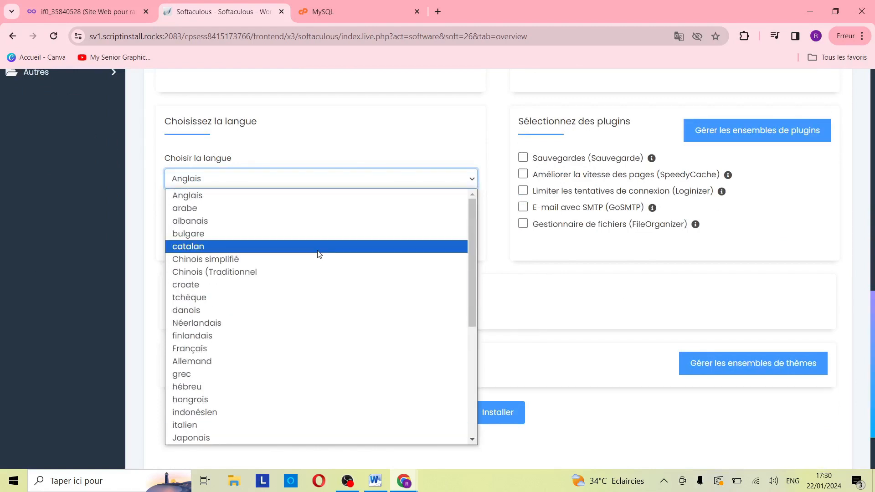
scroll(255, 296, "down", 3)
left_click(237, 234)
scroll(229, 209, "down", 2)
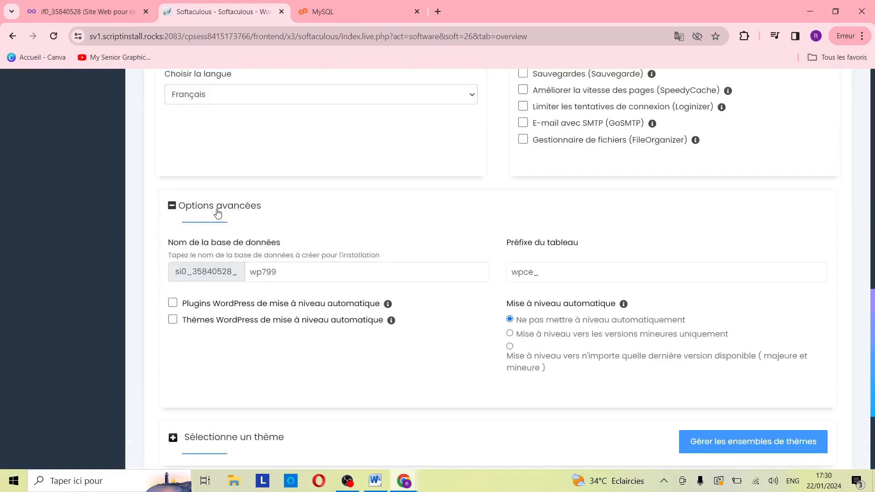
left_click(219, 214)
left_click(283, 278)
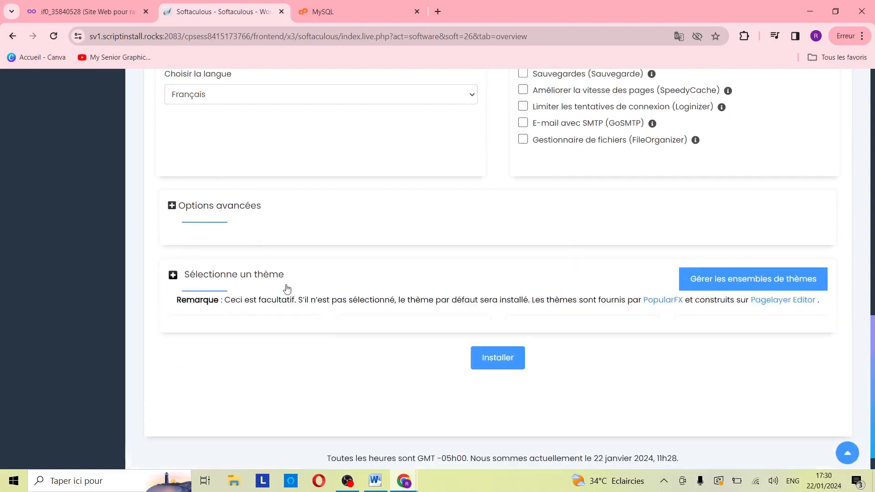
Browse the full theme collection without choosing one, then launch the WordPress installation
scroll(374, 355, "down", 3)
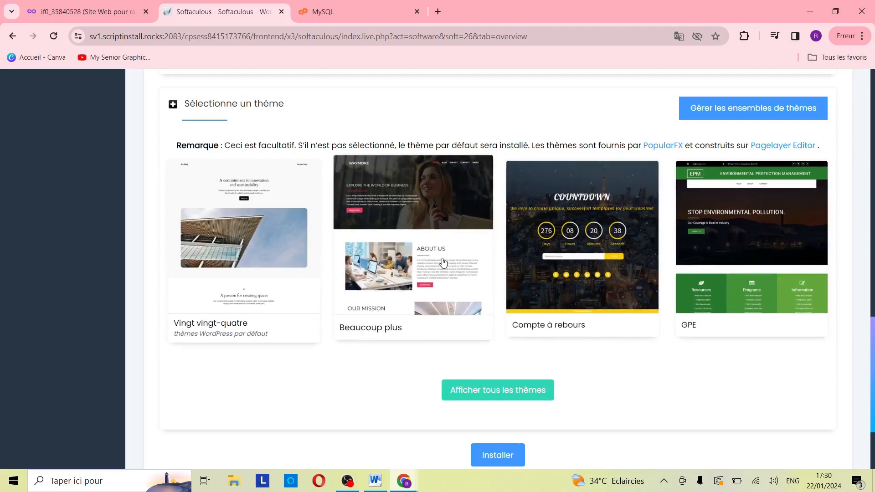
left_click(377, 237)
scroll(410, 285, "down", 5)
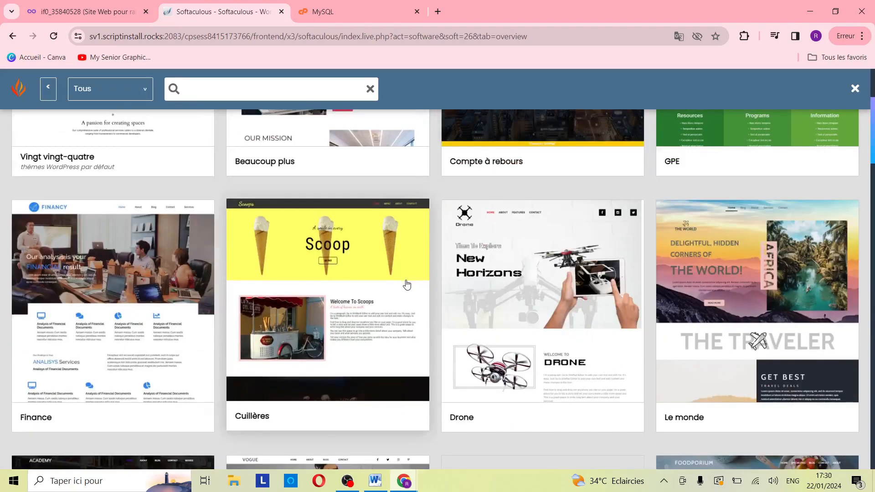
scroll(407, 288, "down", 3)
scroll(408, 288, "up", 2)
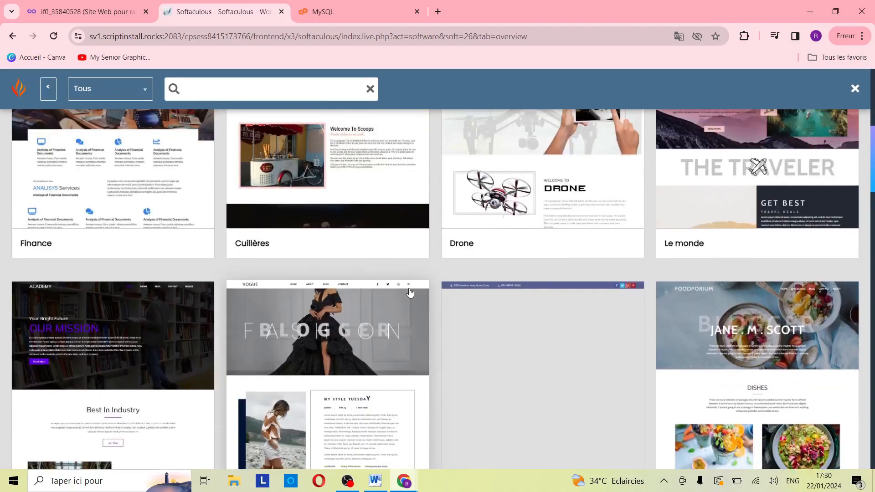
scroll(410, 288, "up", 2)
scroll(410, 288, "down", 5)
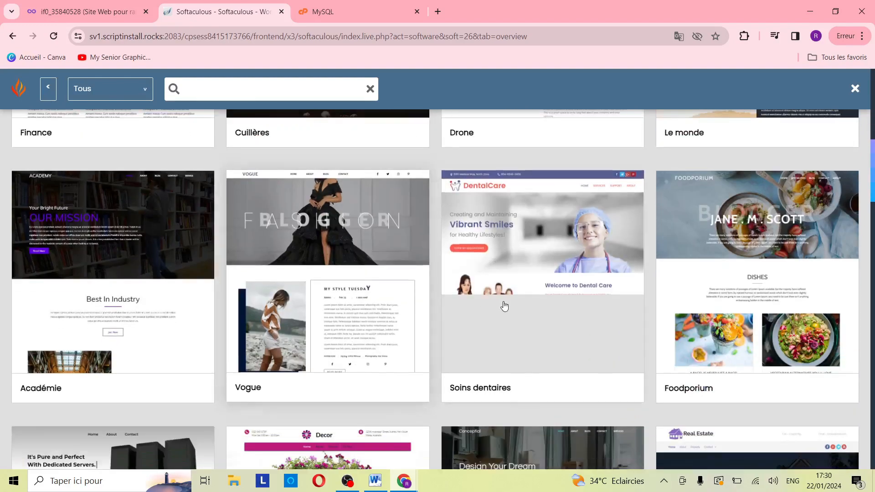
left_click(13, 36)
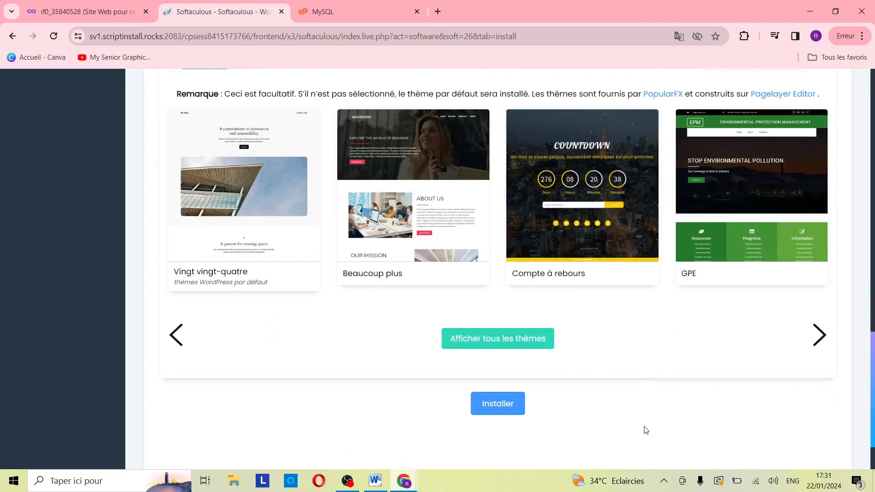
left_click(502, 409)
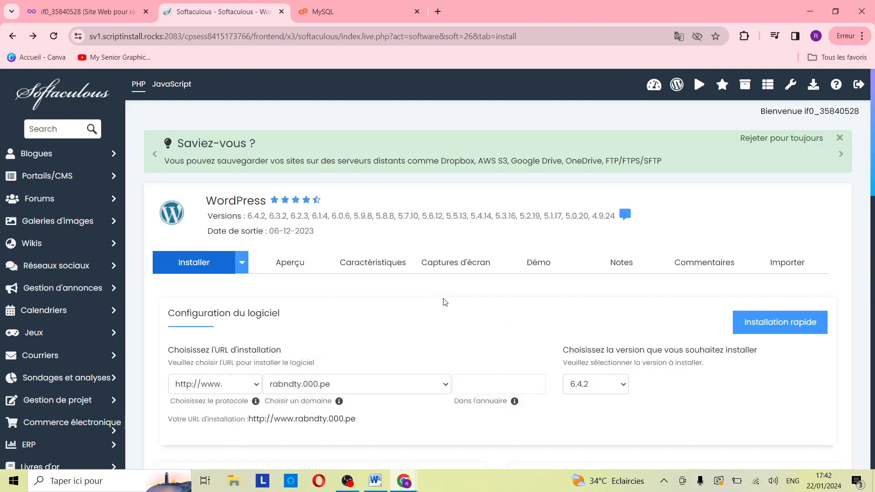
Open the WordPress Manager to list the rabndty.000.pe installation
scroll(539, 336, "down", 4)
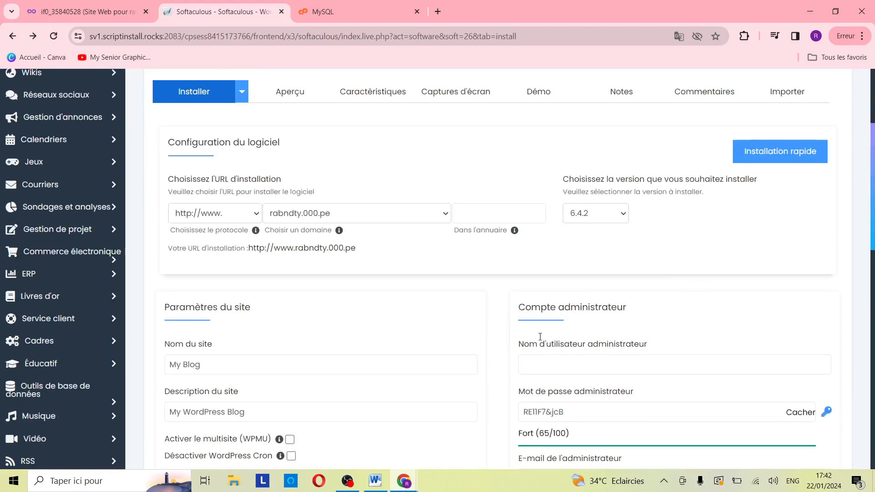
scroll(540, 336, "up", 4)
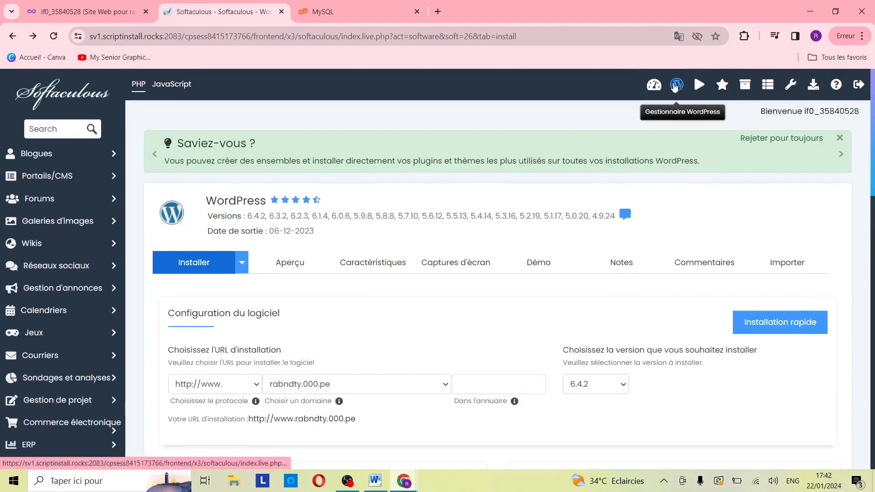
left_click(676, 86)
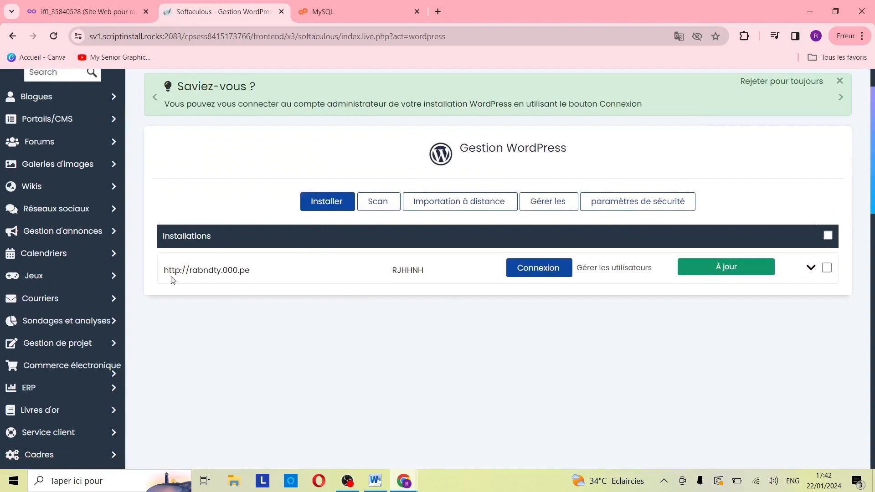
View the live French architecture-themed site in a new tab, then close that tab
left_click(223, 272)
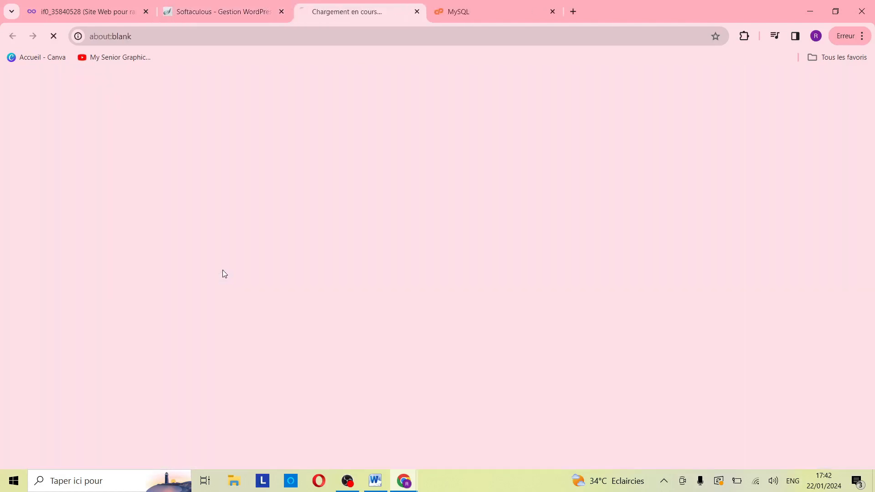
scroll(493, 187, "down", 10)
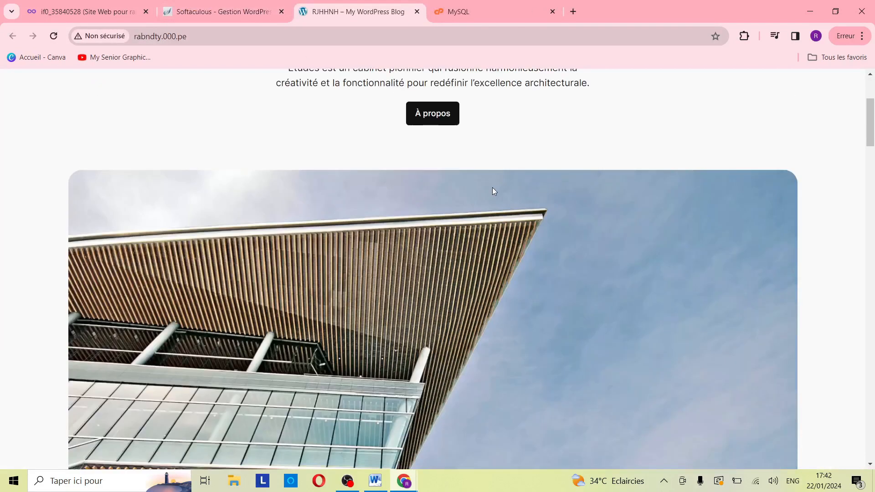
scroll(492, 185, "down", 12)
scroll(482, 172, "up", 15)
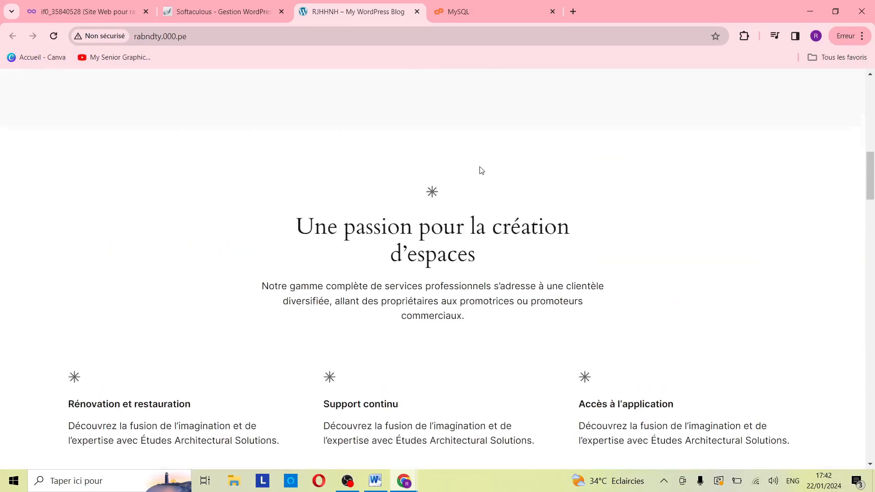
scroll(479, 168, "down", 15)
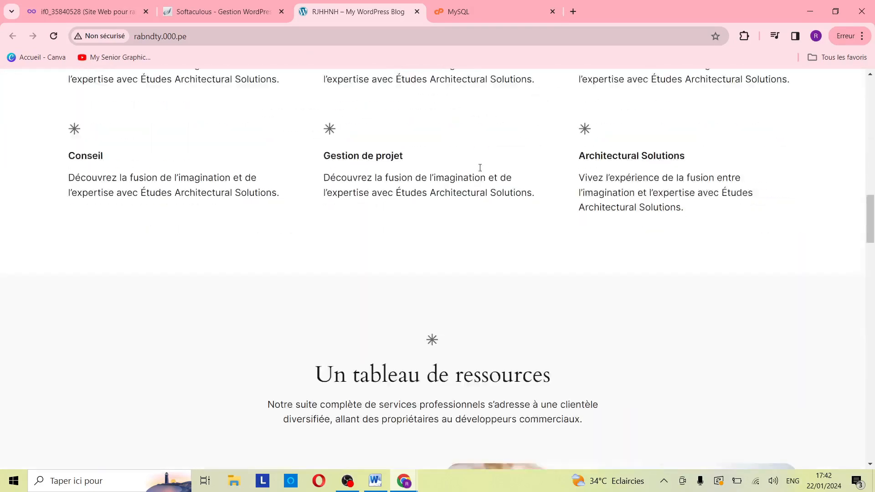
scroll(479, 166, "down", 8)
scroll(489, 91, "up", 20)
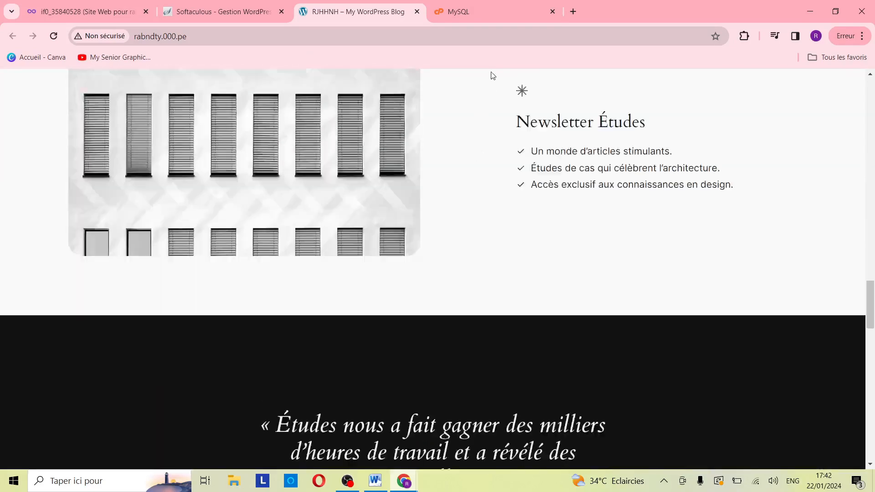
scroll(488, 121, "up", 6)
scroll(529, 185, "down", 12)
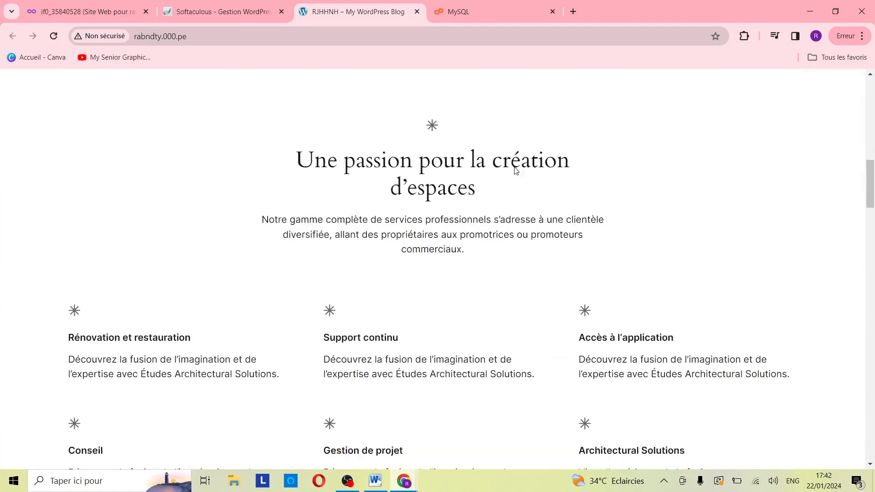
scroll(515, 169, "down", 8)
scroll(502, 154, "up", 10)
key("ctrl+w")
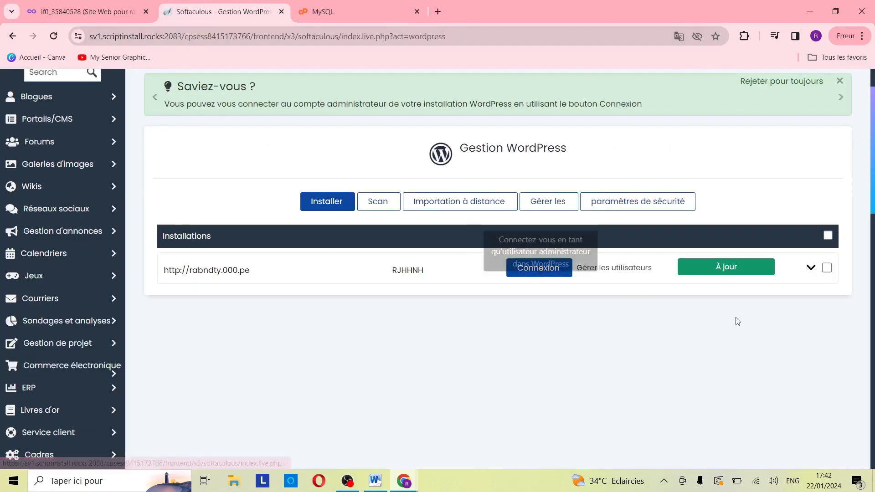
Expand the rabndty.000.pe installation's details and check its website URL and site name fields
left_click(809, 269)
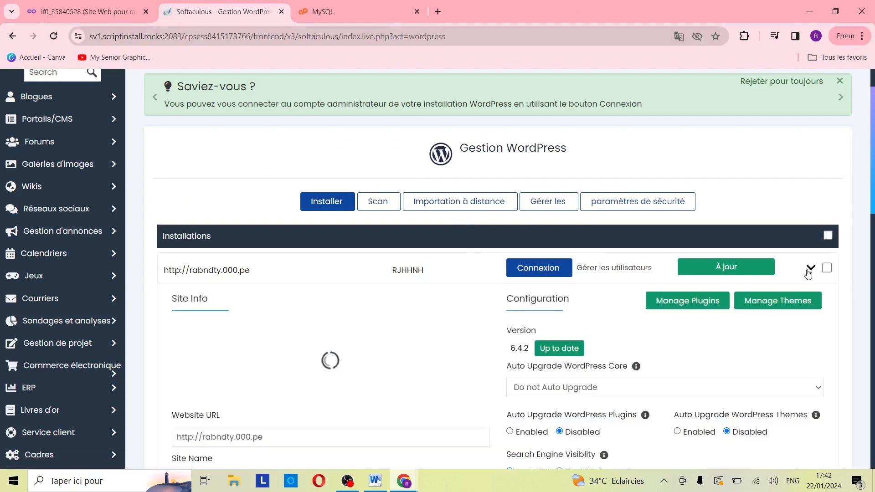
scroll(639, 283, "down", 3)
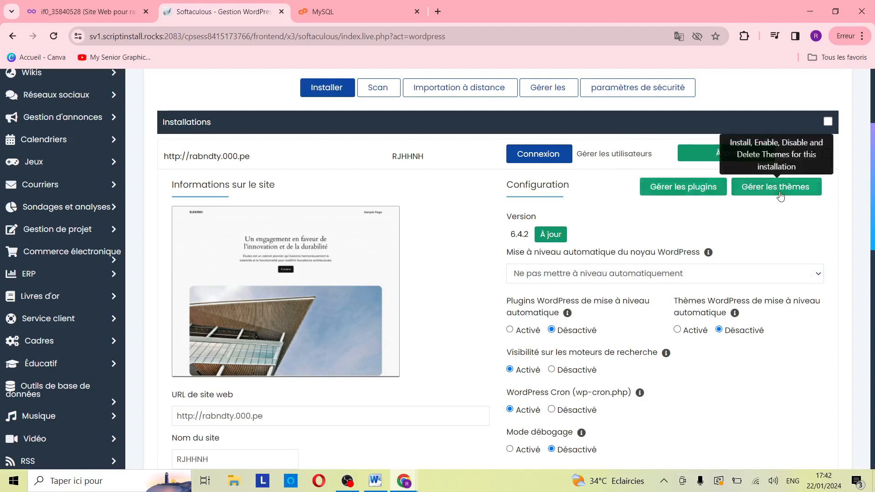
scroll(479, 252, "down", 2)
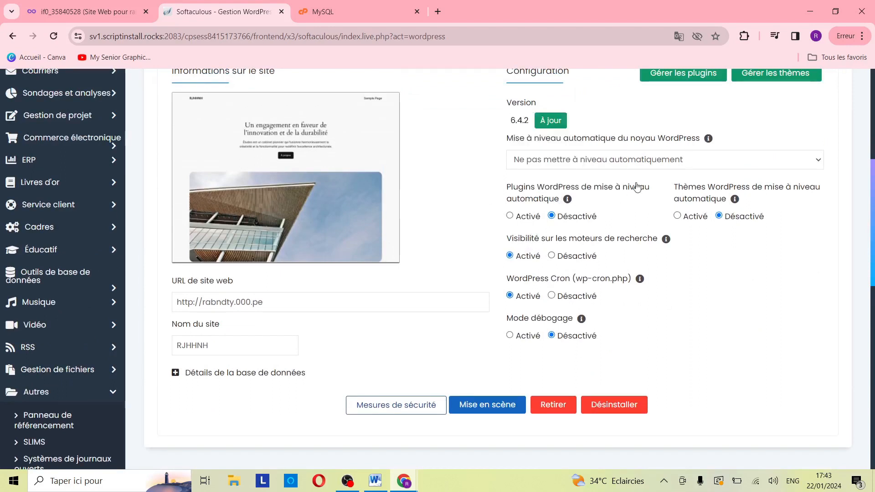
left_click(258, 305)
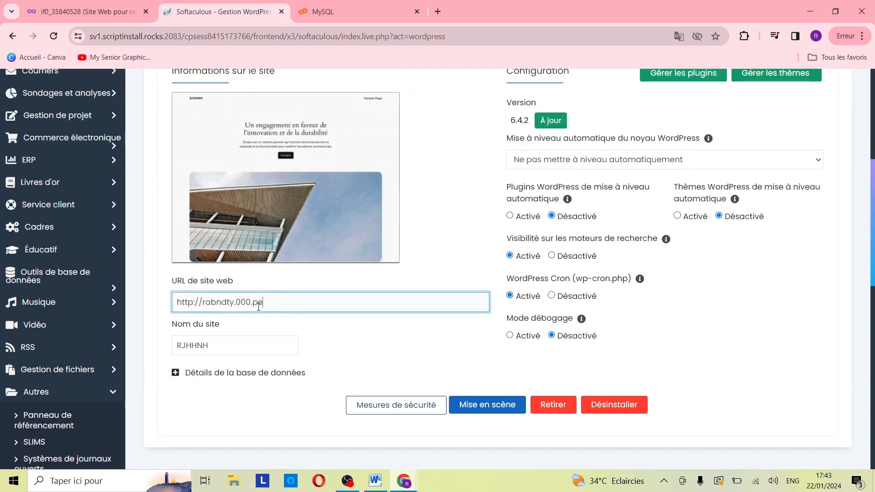
left_click(265, 341)
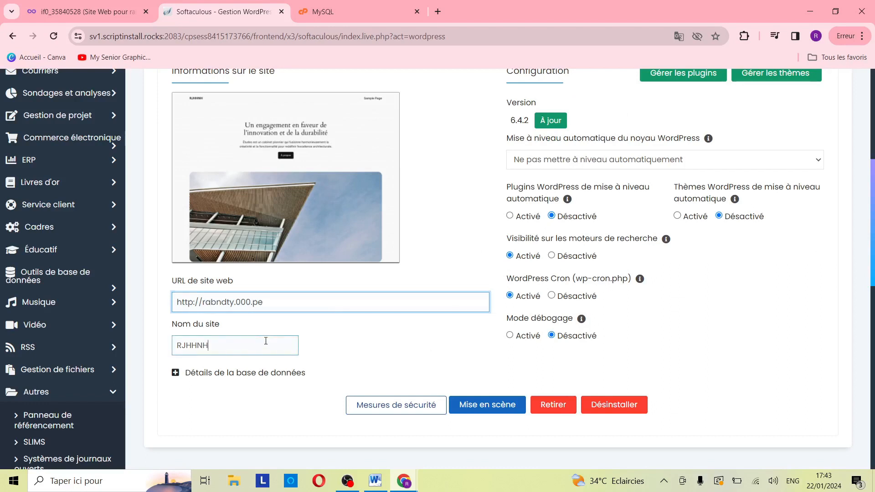
left_click(558, 409)
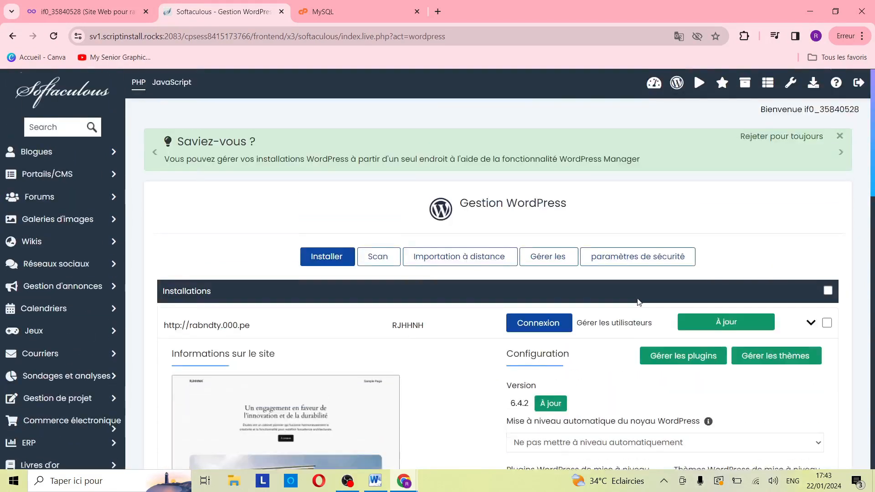
Search plugins for ELEMENTOR, install Elementor Website Builder 3.18.3, and confirm it is active
left_click(684, 359)
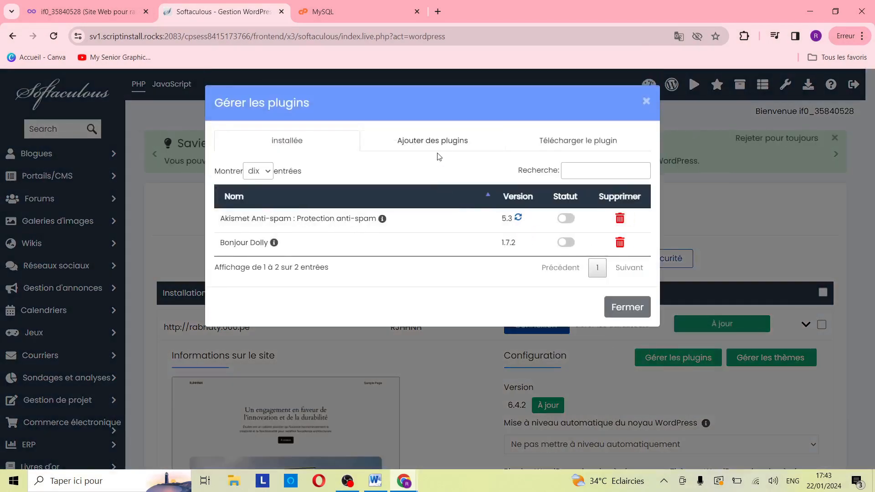
left_click(436, 141)
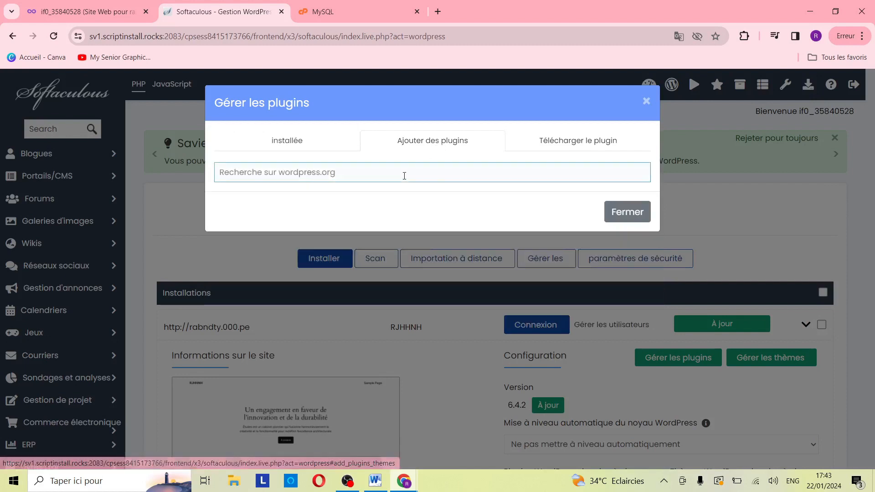
left_click(404, 176)
left_click(365, 206)
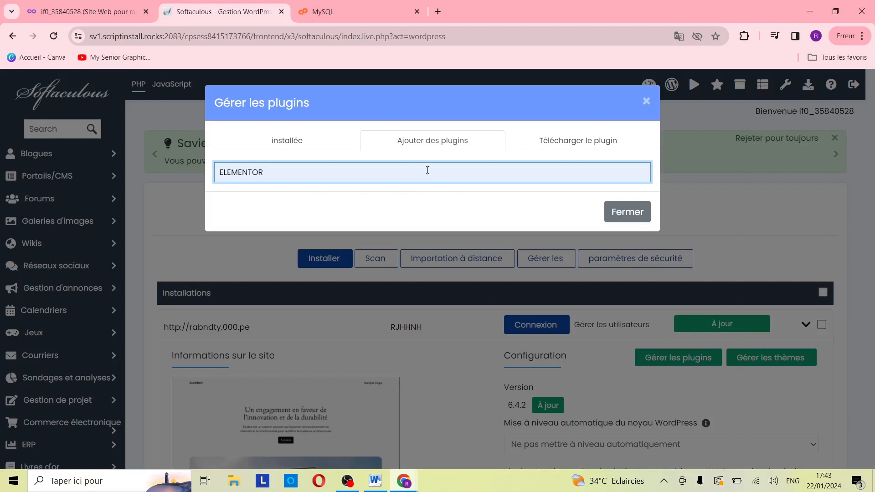
key("Return")
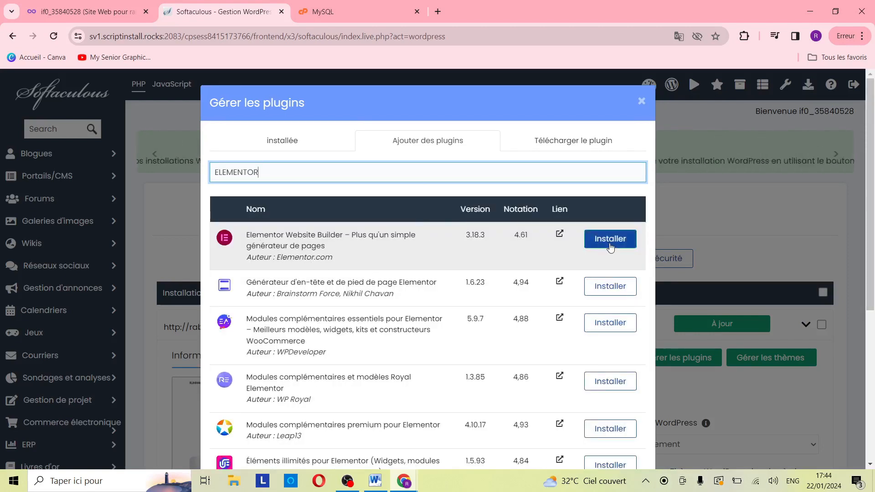
left_click(610, 247)
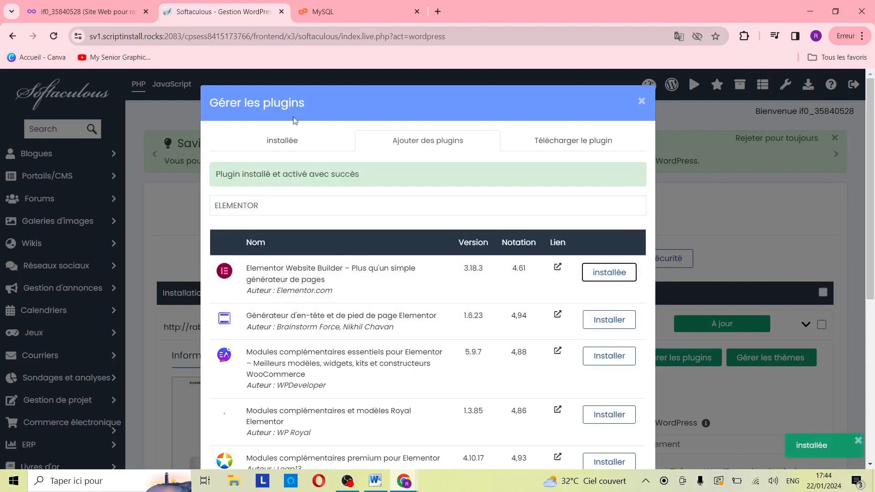
left_click(280, 140)
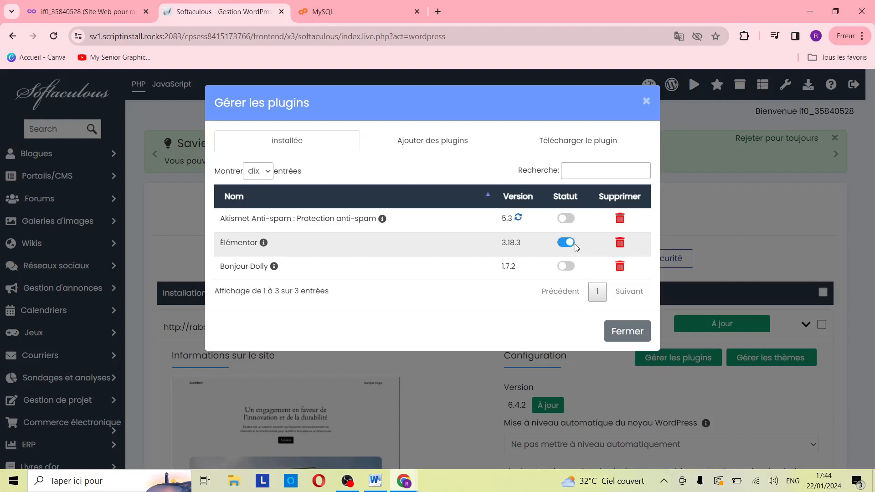
Close the plugin manager and review the theme manager, where Vingt vingt-quatre 1.0 is active
left_click(647, 102)
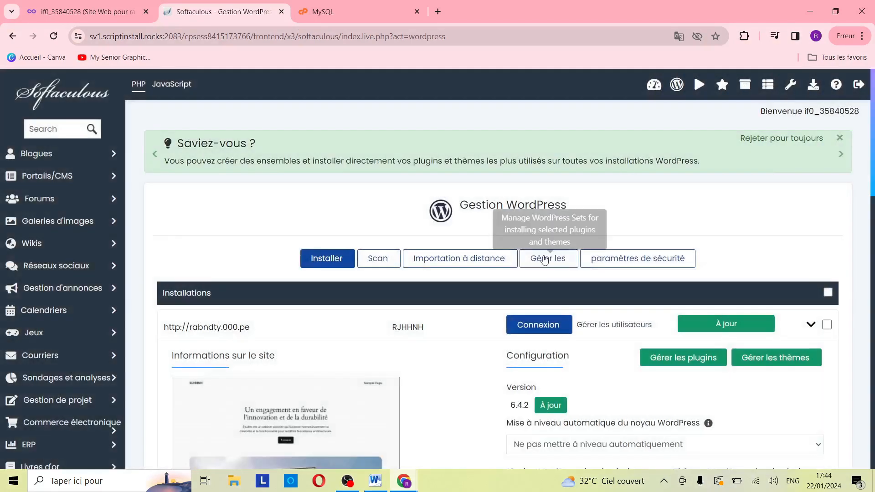
left_click(781, 365)
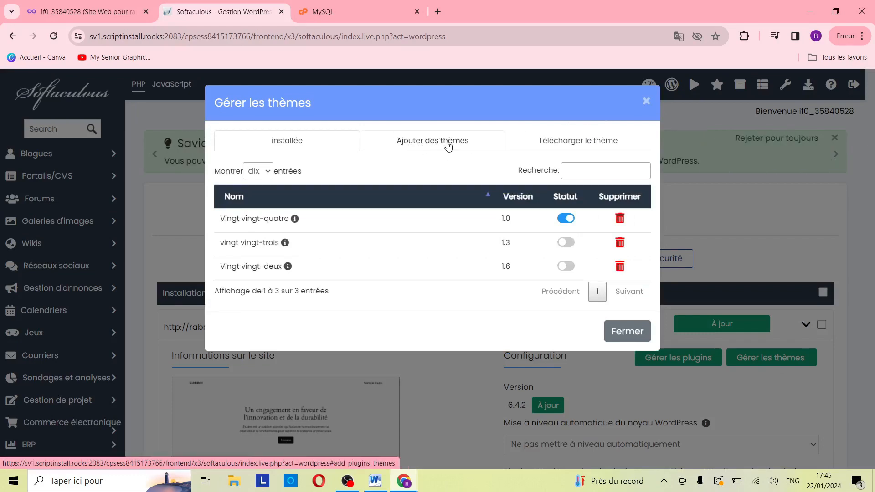
left_click(635, 333)
scroll(689, 313, "down", 1)
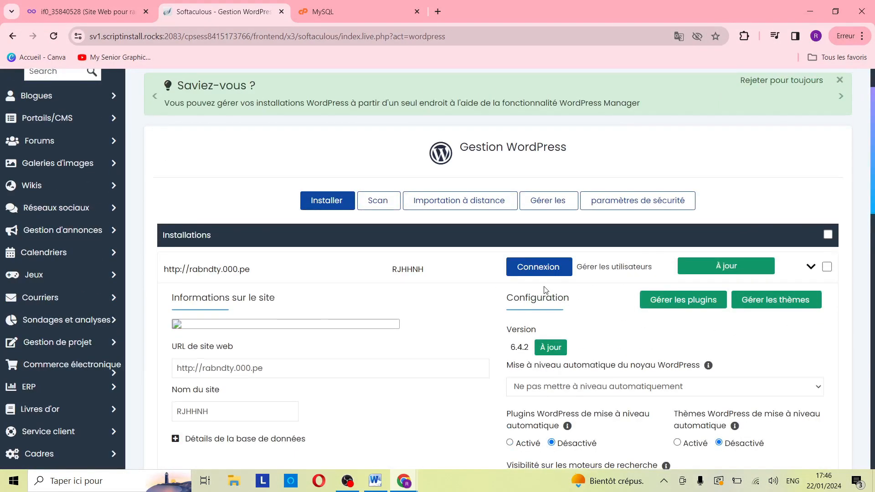
scroll(546, 286, "down", 1)
scroll(545, 286, "down", 2)
scroll(548, 290, "down", 1)
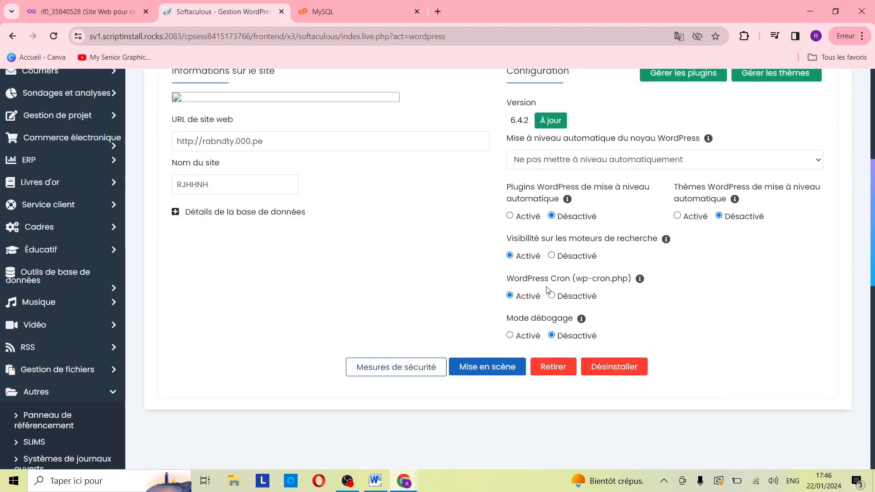
scroll(529, 304, "up", 3)
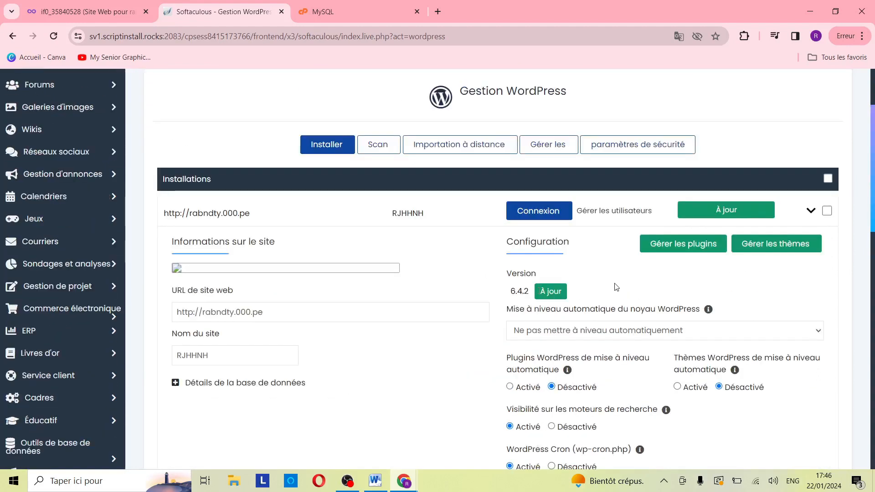
scroll(604, 297, "up", 3)
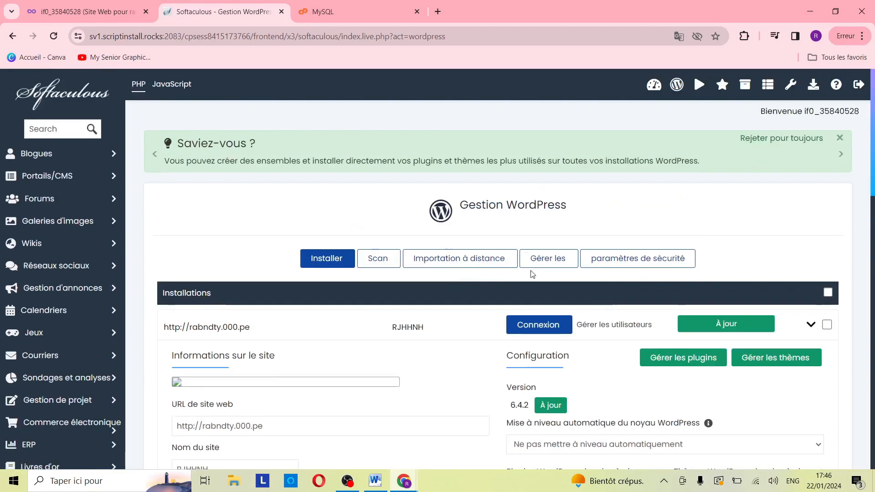
scroll(531, 273, "down", 5)
scroll(539, 279, "up", 3)
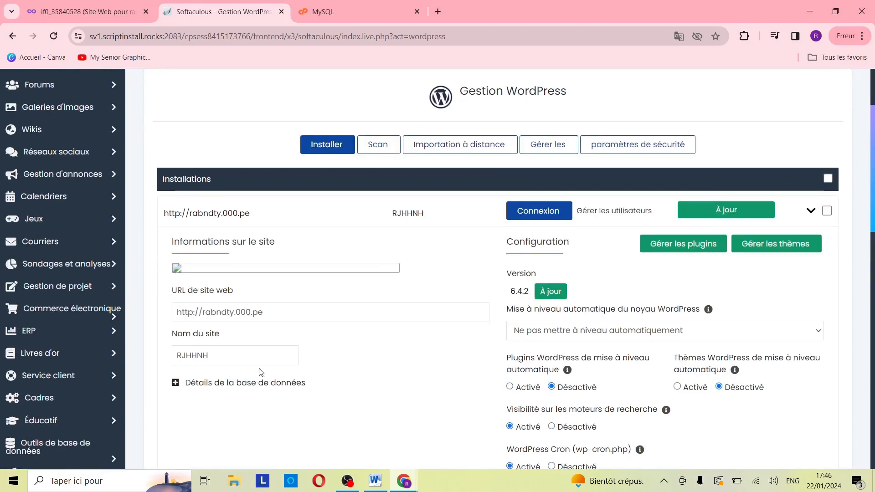
left_click_drag(270, 311, 149, 333)
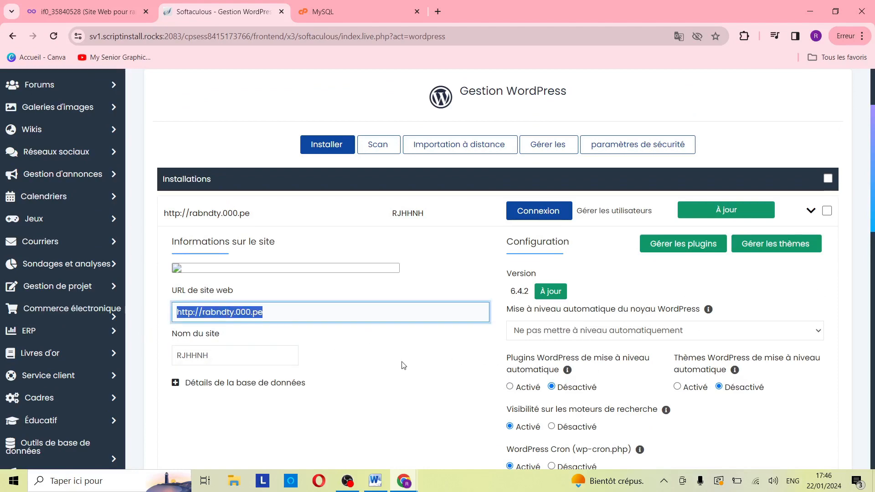
scroll(405, 360, "up", 2)
scroll(406, 365, "down", 1)
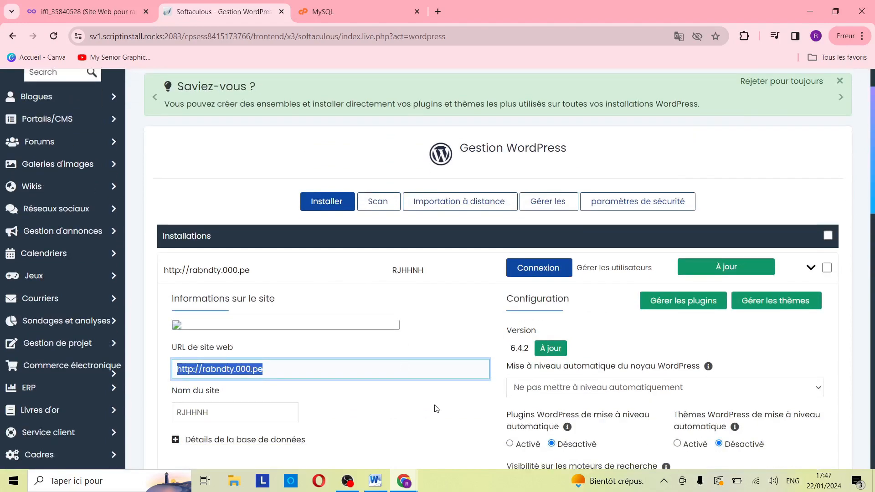
scroll(437, 409, "down", 2)
scroll(327, 365, "down", 2)
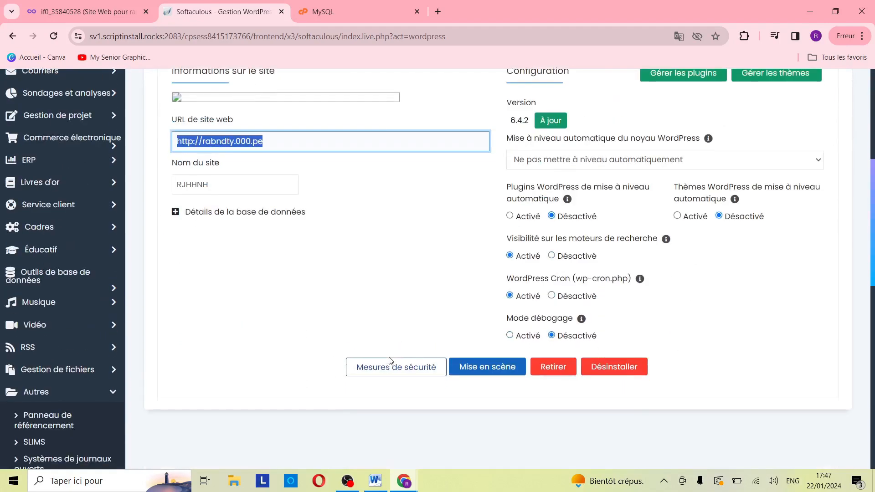